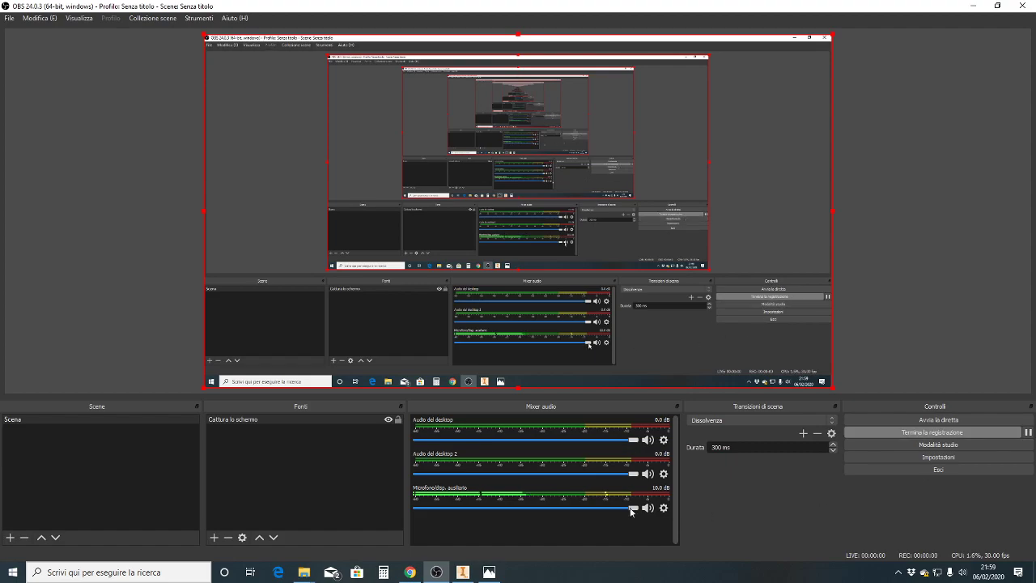
- Bring the PiastraForataCircolare(1).jpg reference drawing to the front in the photo viewer
click(489, 571)
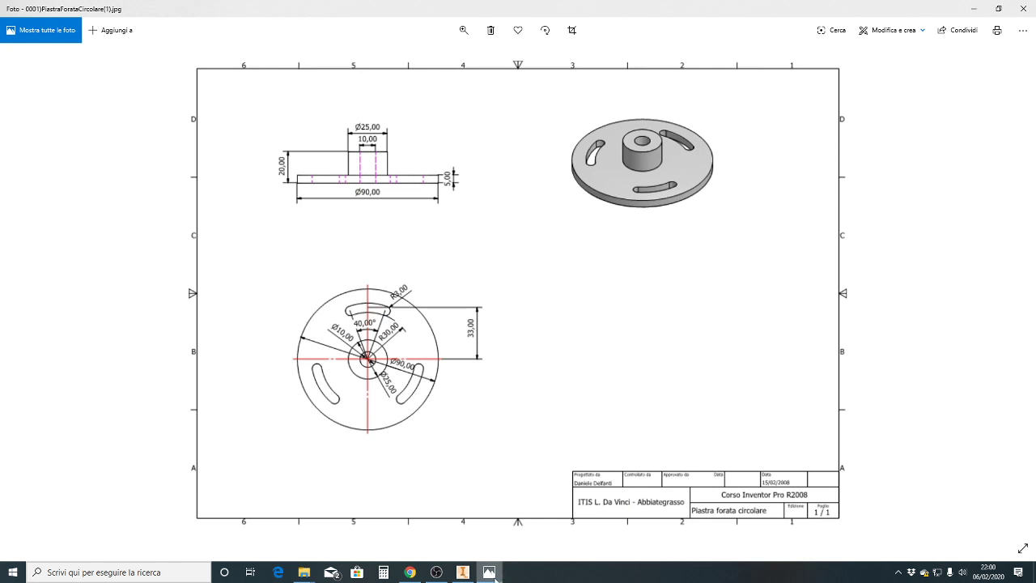
mouse_move(462, 571)
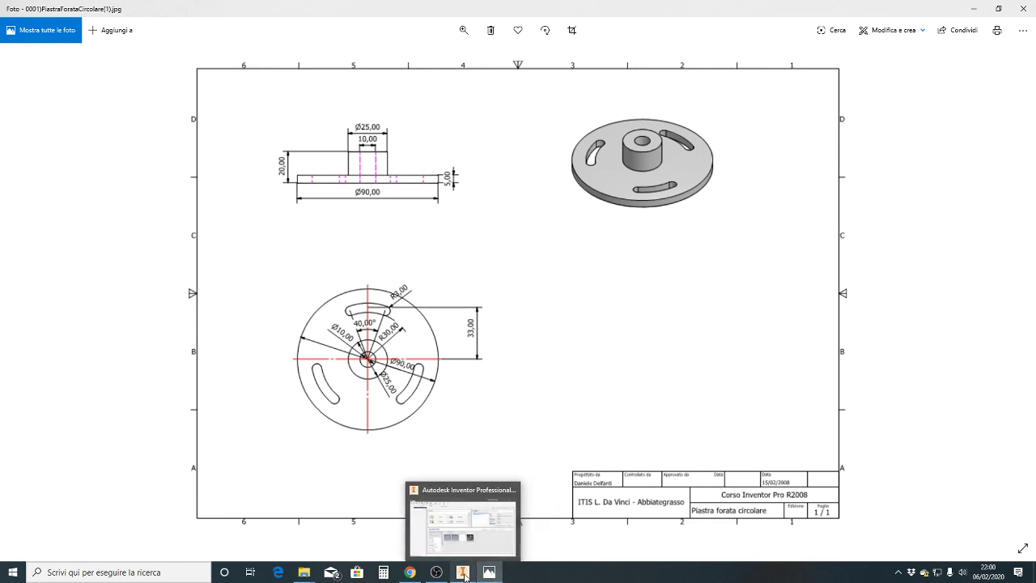
- Switch from Photos to the Autodesk Inventor start page
click(463, 572)
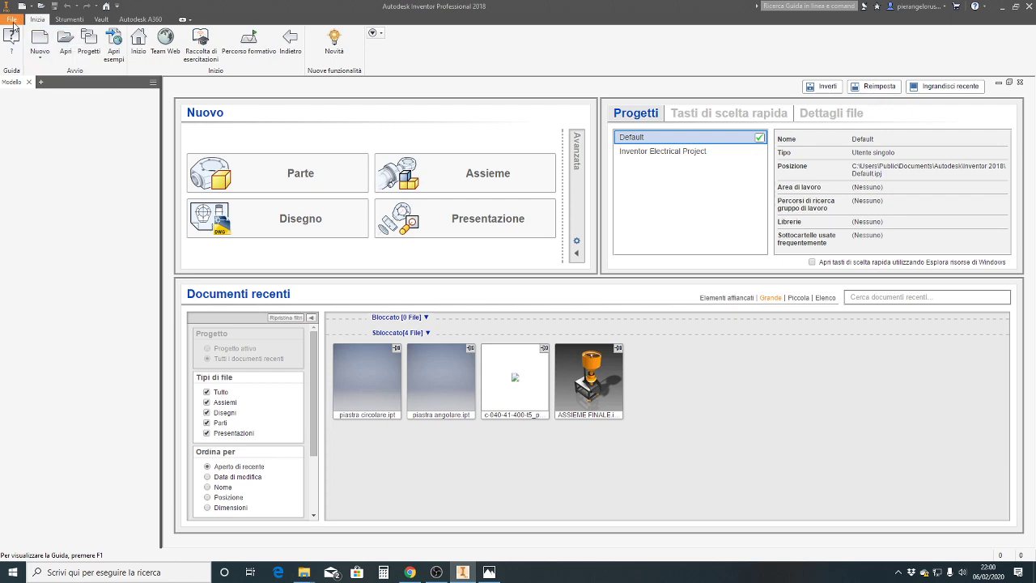
- Create a new part, Parte3, from the Standard.ipt template
click(46, 39)
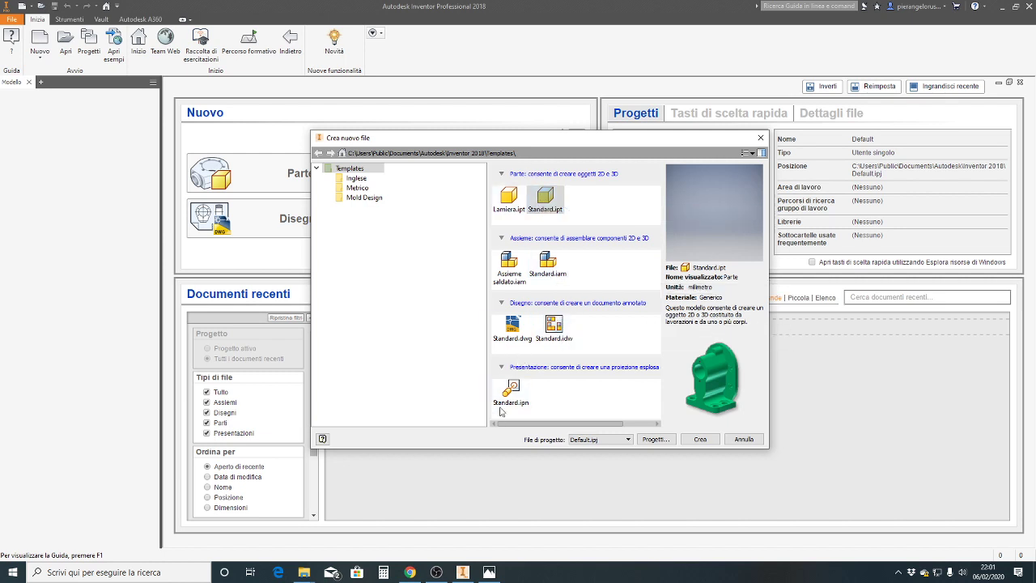
click(547, 202)
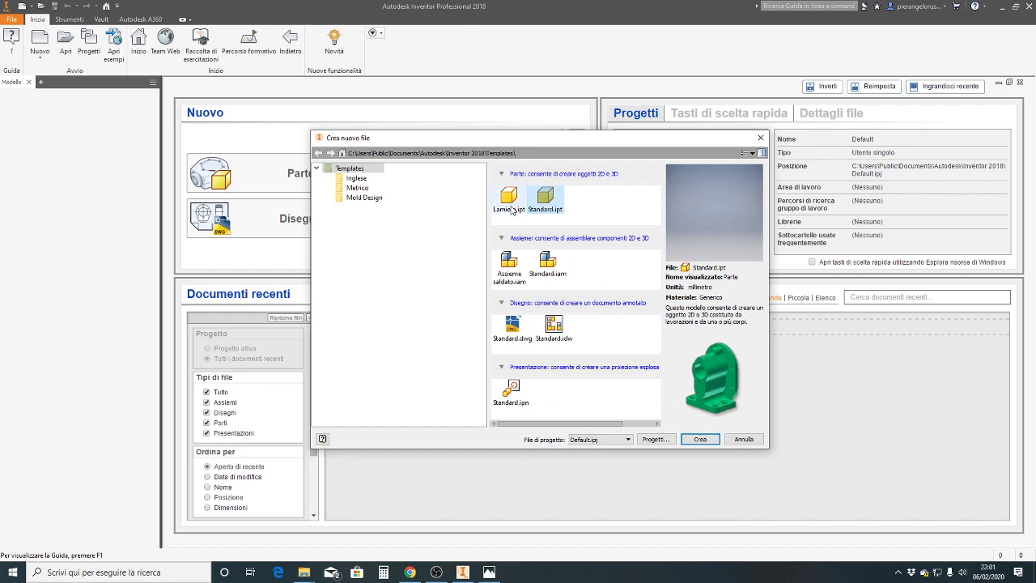
click(711, 440)
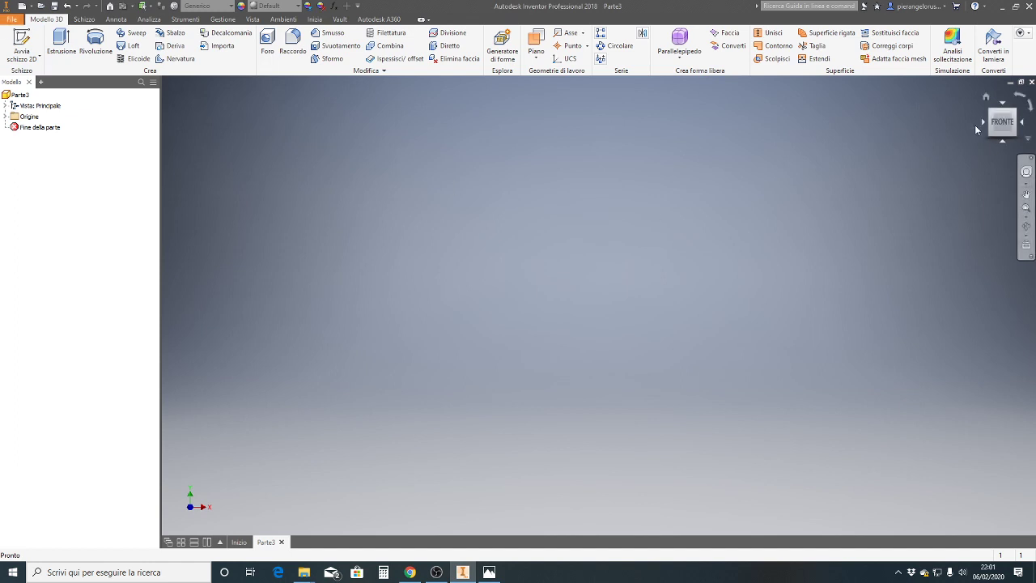
mouse_move(1002, 122)
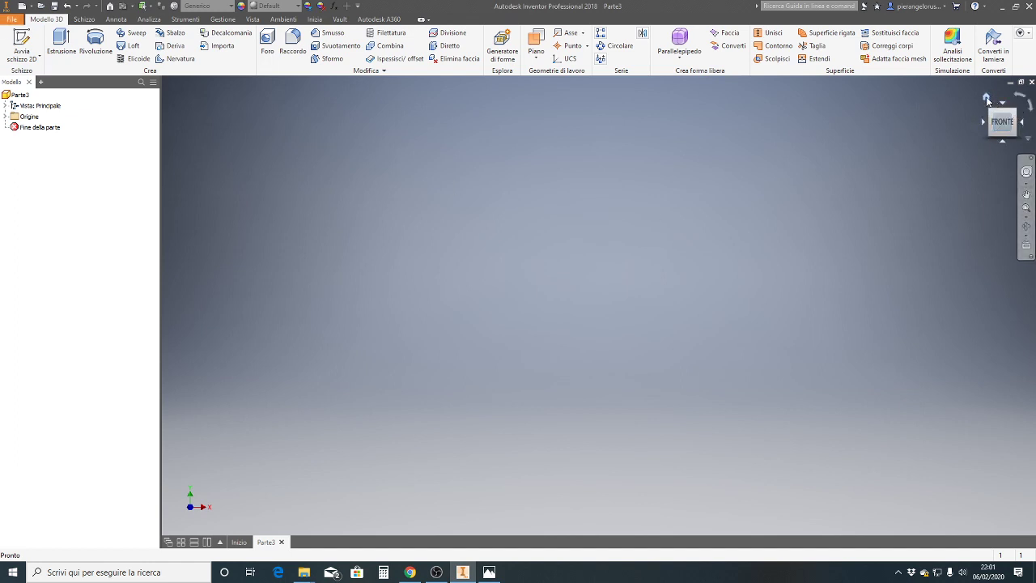
- Restore the Modello browser panel and expand Parte3's Origine folder to show planes and axes
click(988, 99)
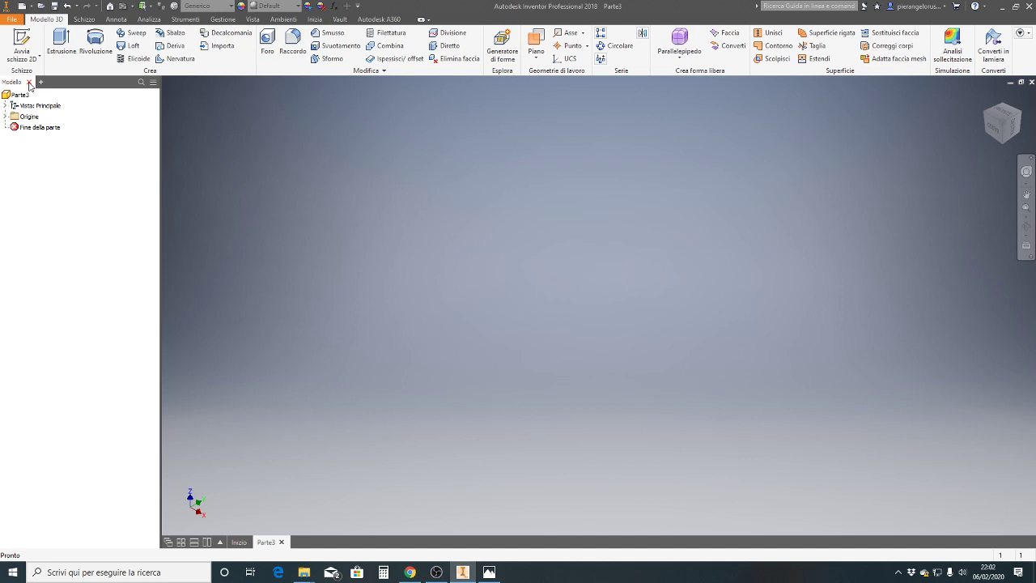
click(30, 83)
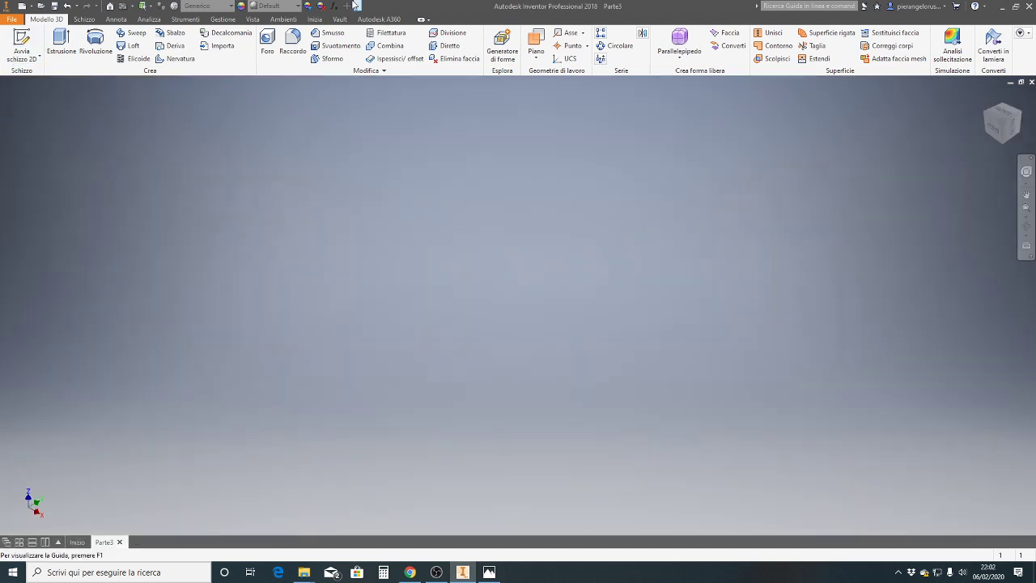
click(251, 20)
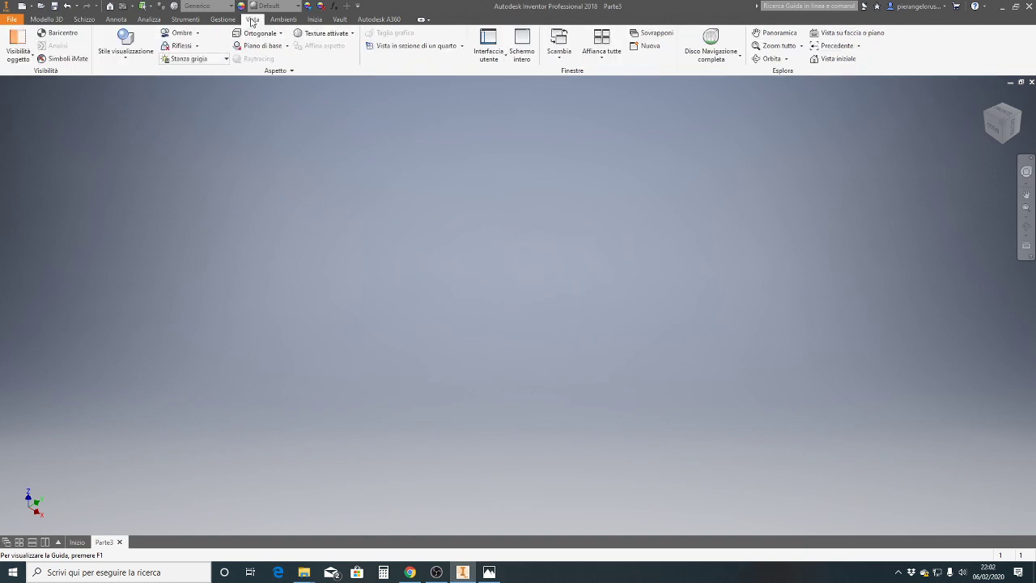
click(504, 46)
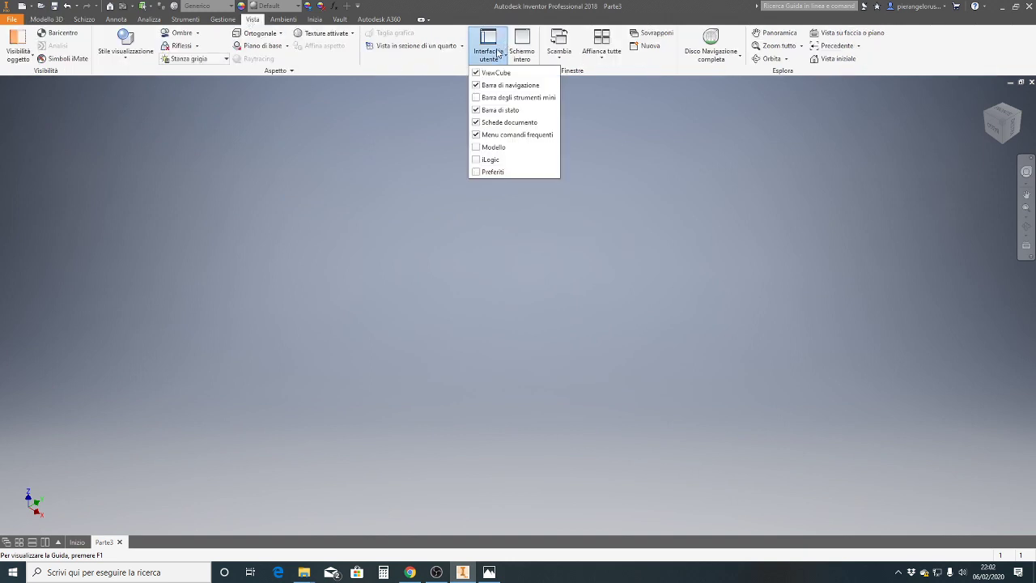
click(477, 148)
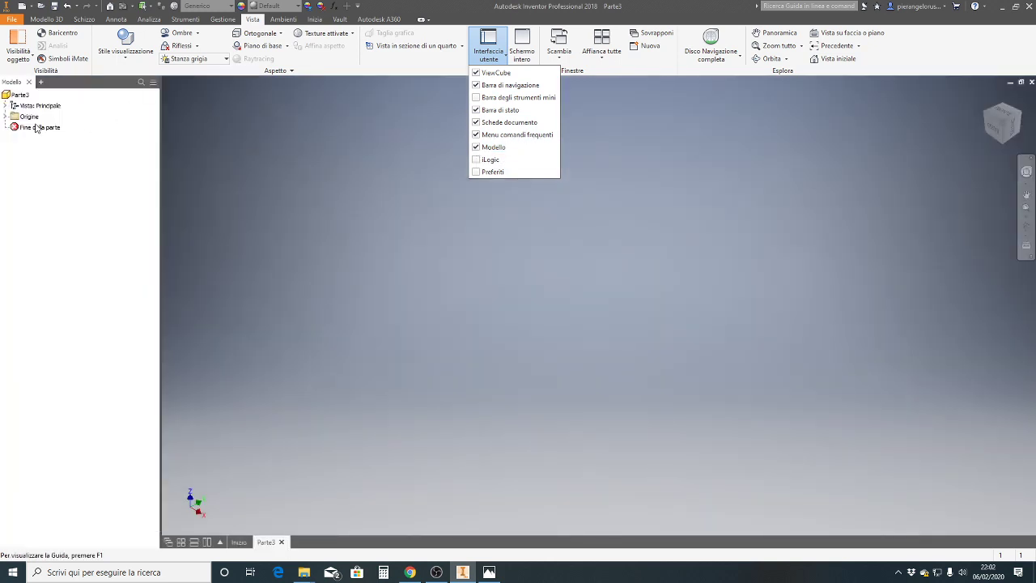
click(92, 240)
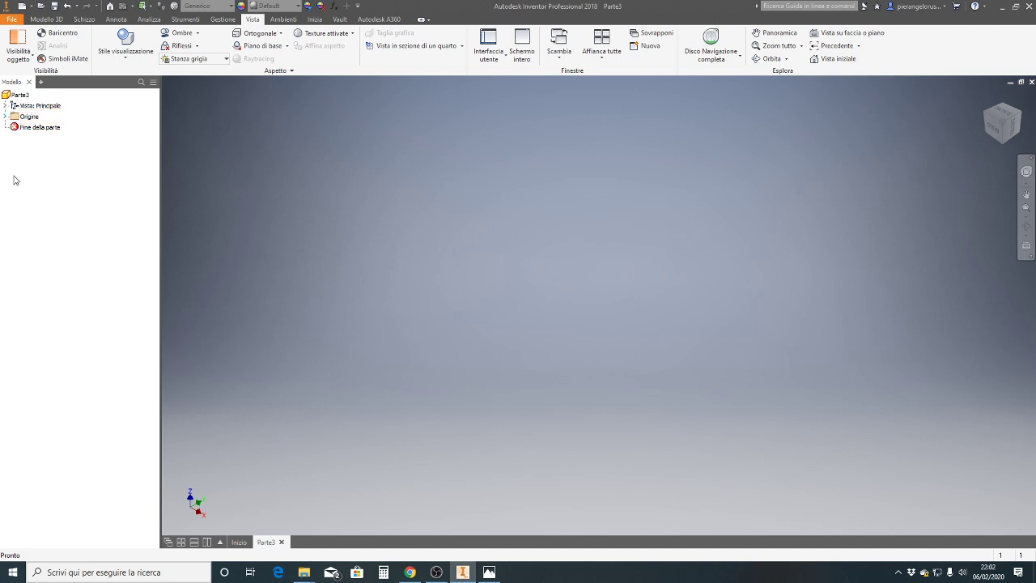
click(6, 117)
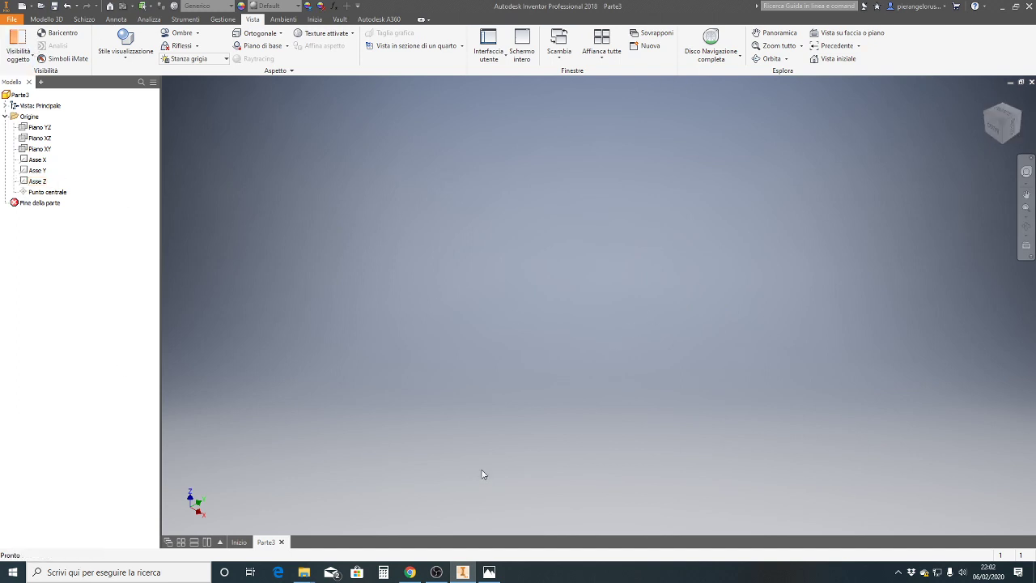
click(488, 571)
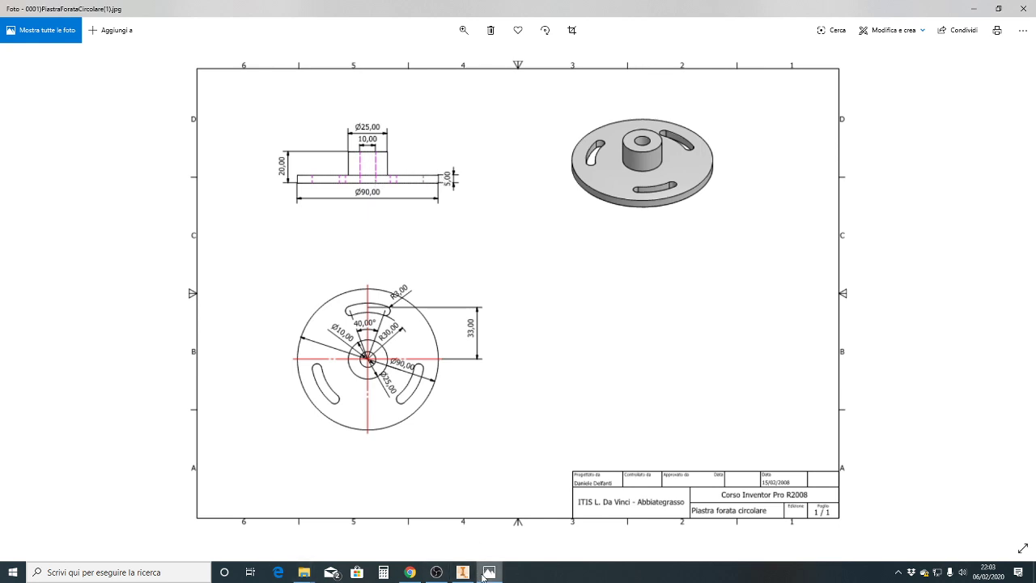
mouse_move(489, 572)
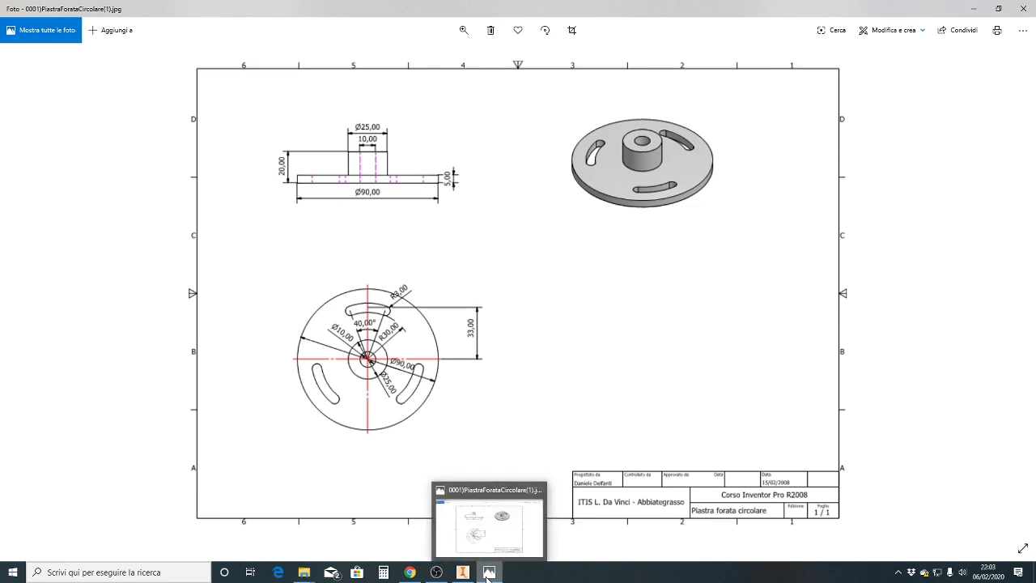
click(462, 573)
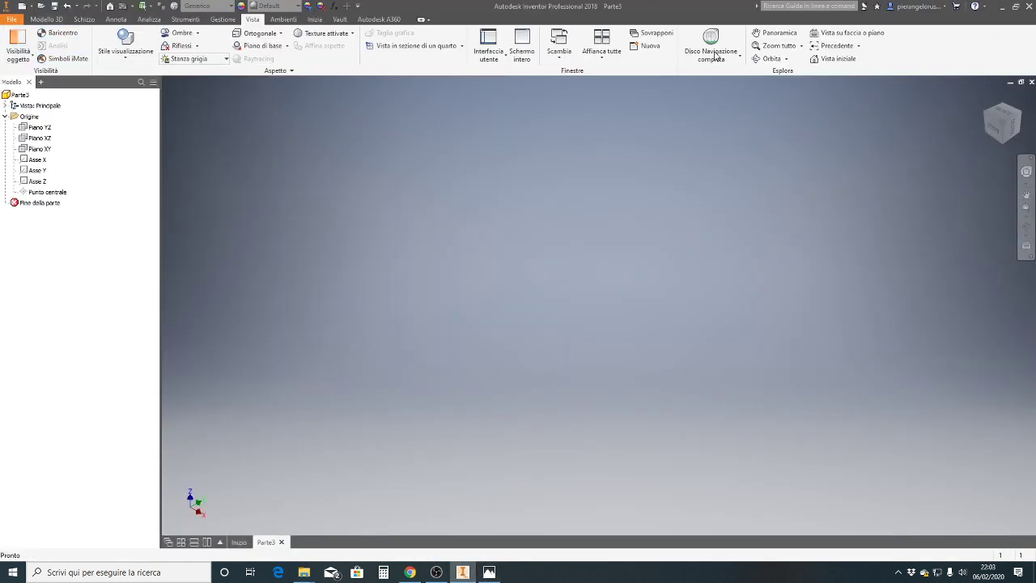
- Start a new 2D sketch, Schizzo1, on the part's XY plane
click(46, 19)
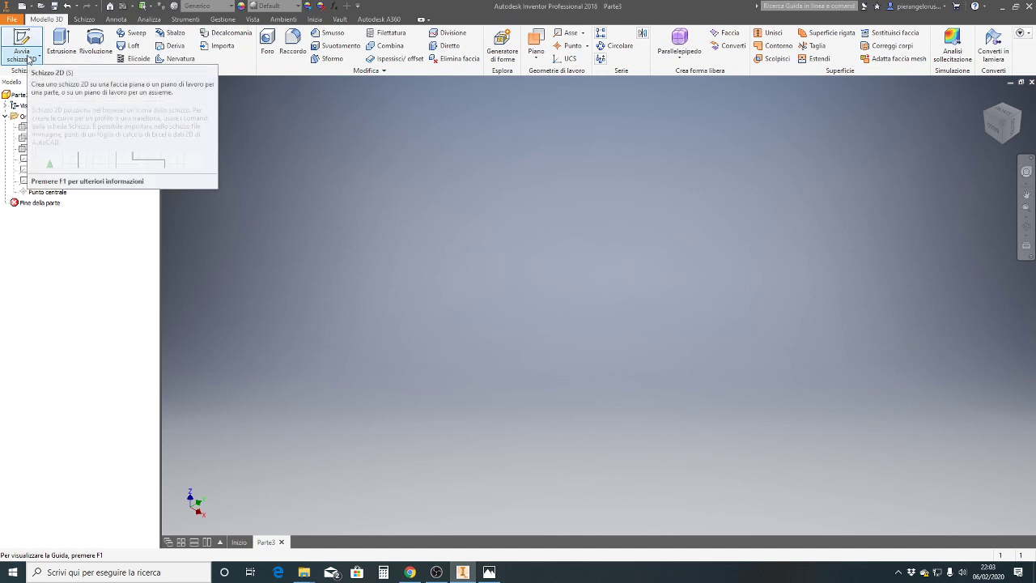
click(29, 59)
click(24, 75)
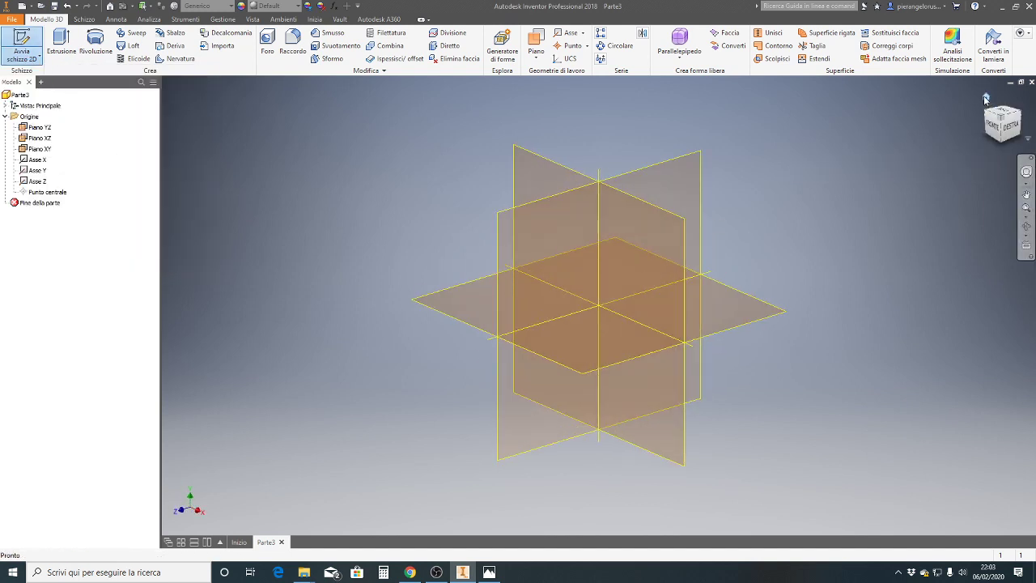
click(987, 97)
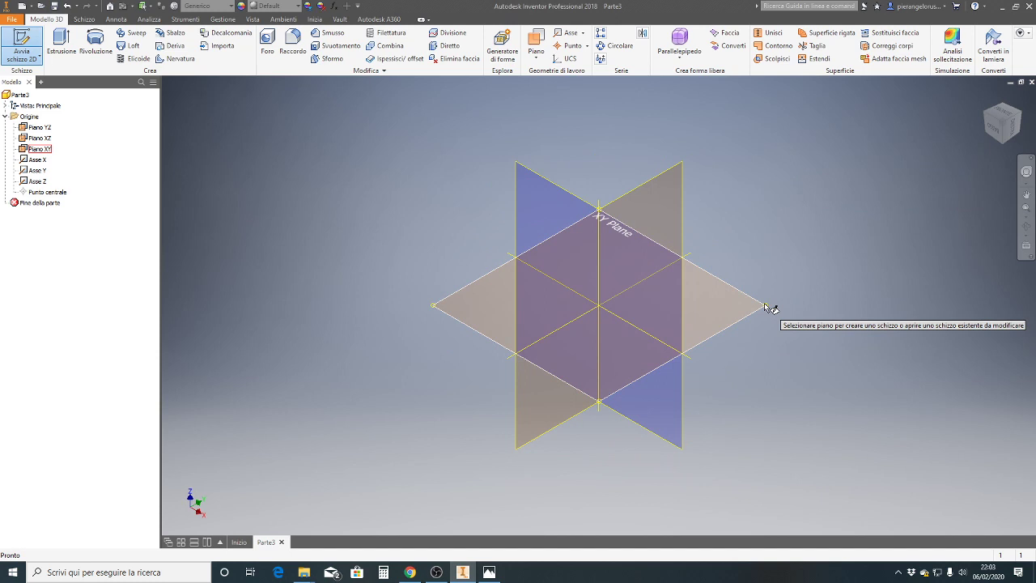
click(766, 305)
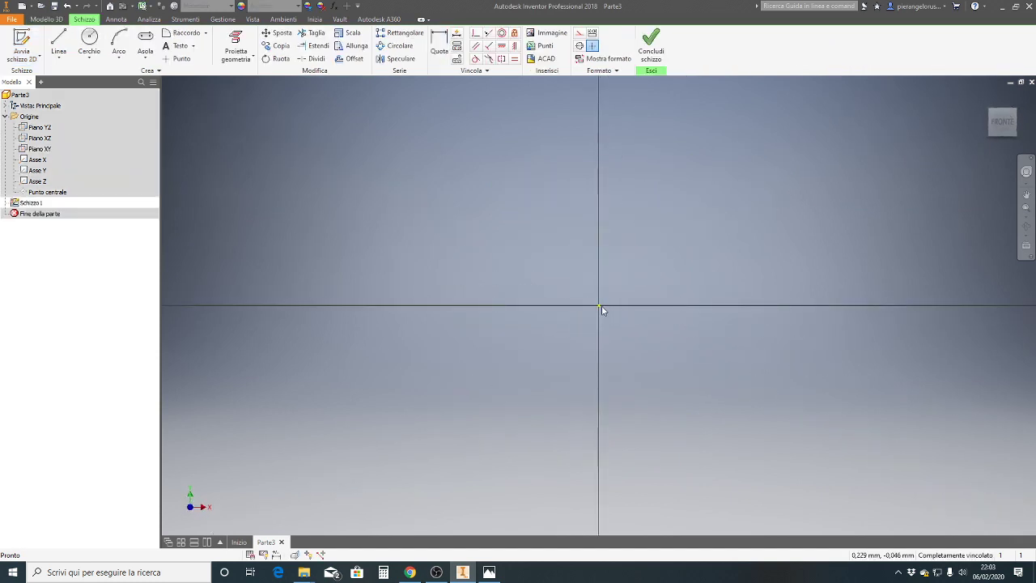
- Draw a circle and give it a 90 diameter dimension
click(87, 61)
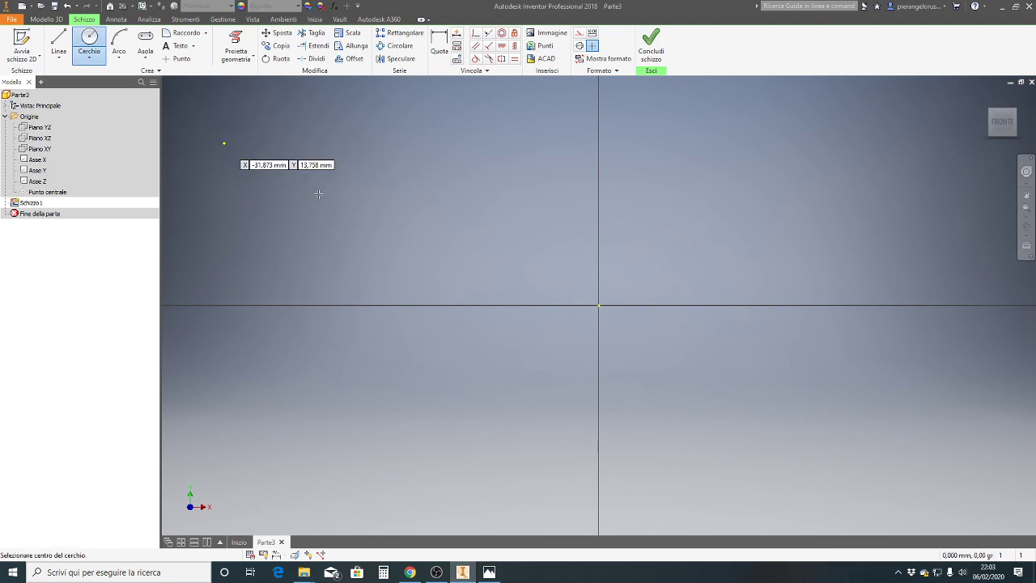
click(563, 273)
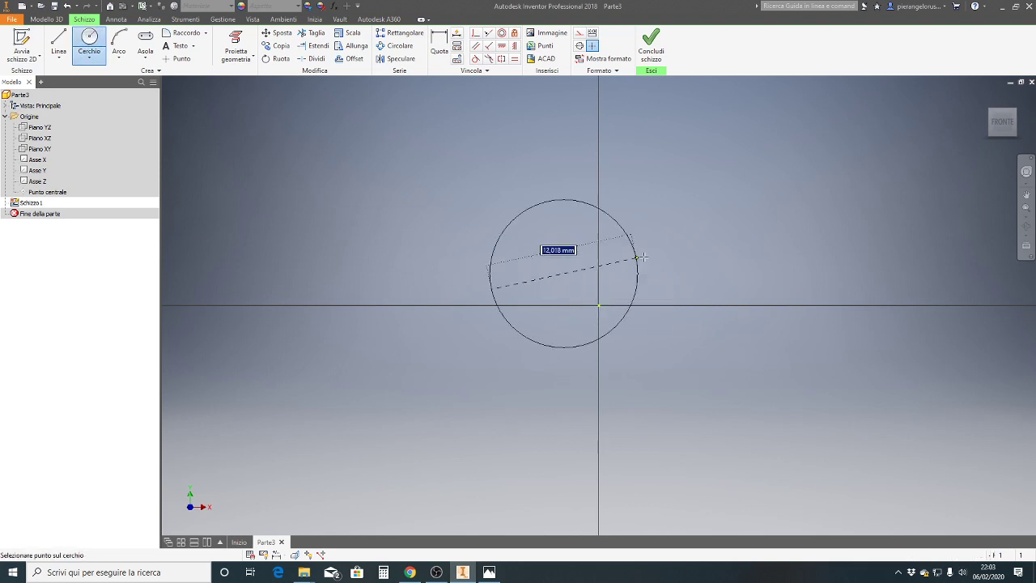
click(700, 245)
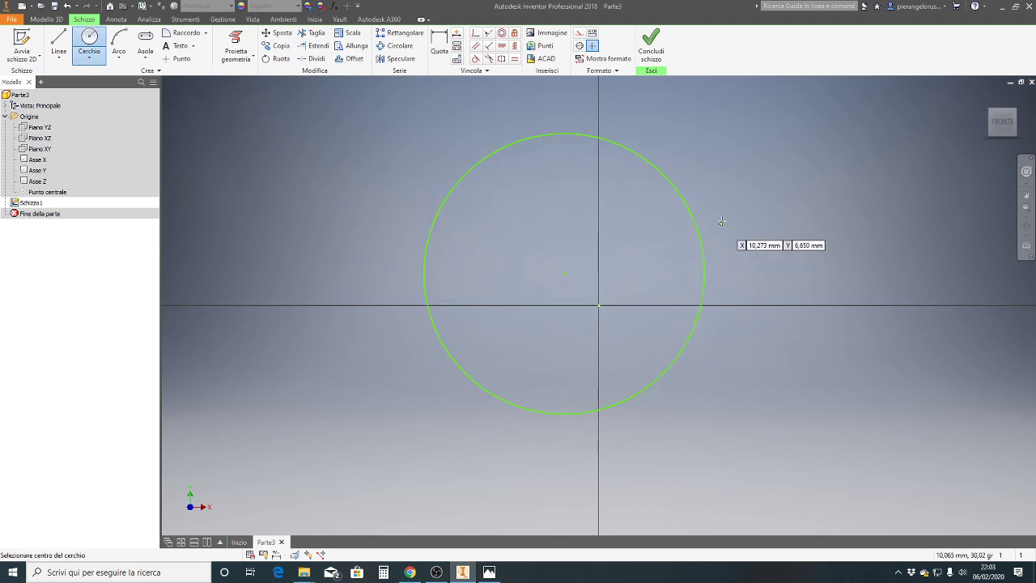
click(438, 45)
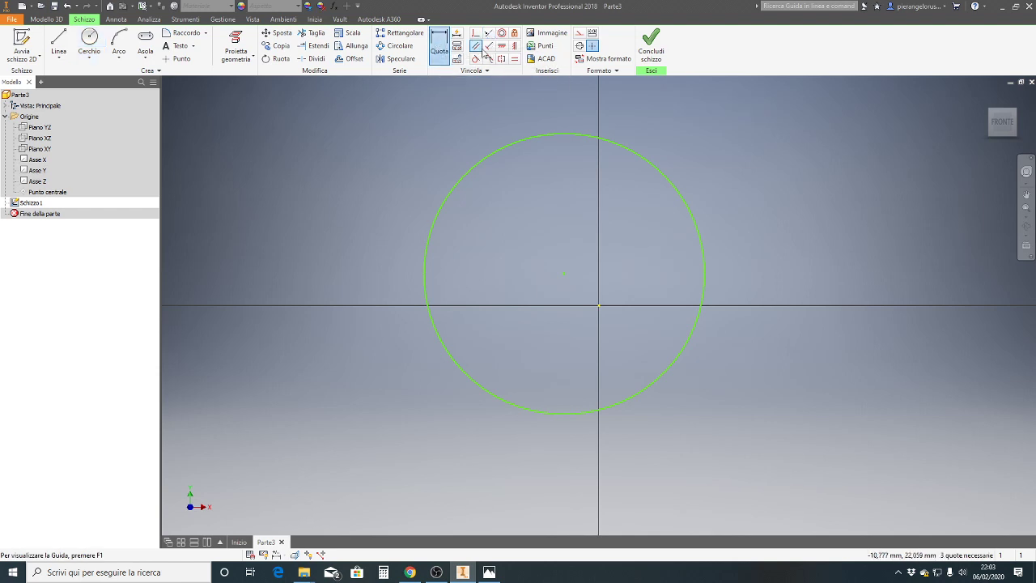
click(693, 217)
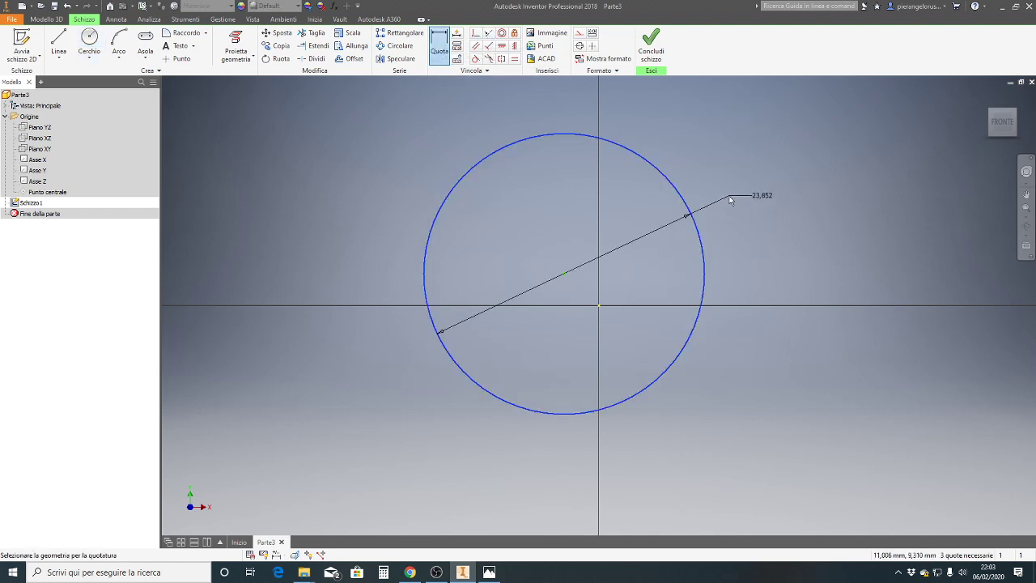
click(724, 195)
text(90)
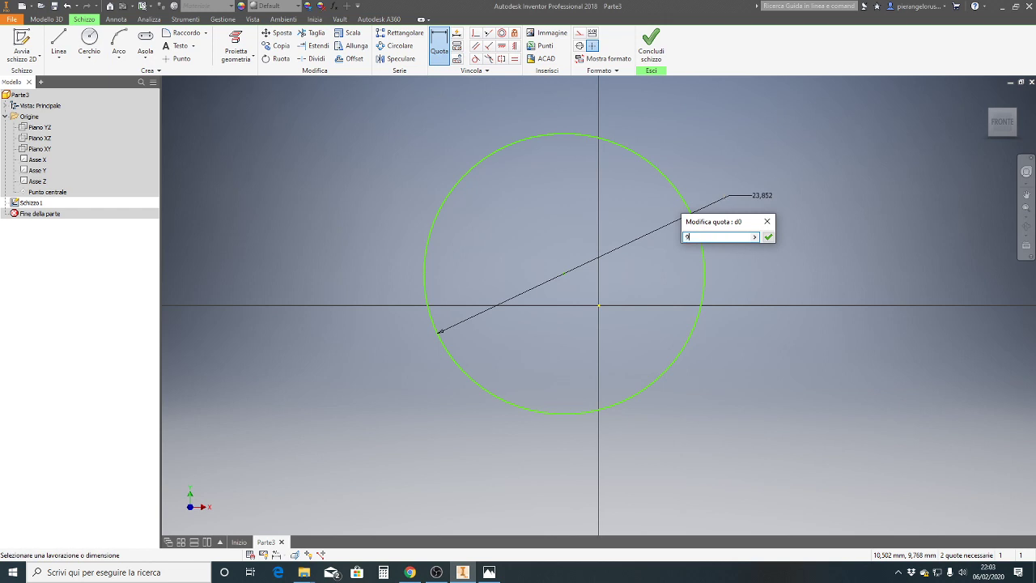
key(Return)
- Move the dimensioned 90 circle close to the sketch origin
scroll(613, 295, down, 5)
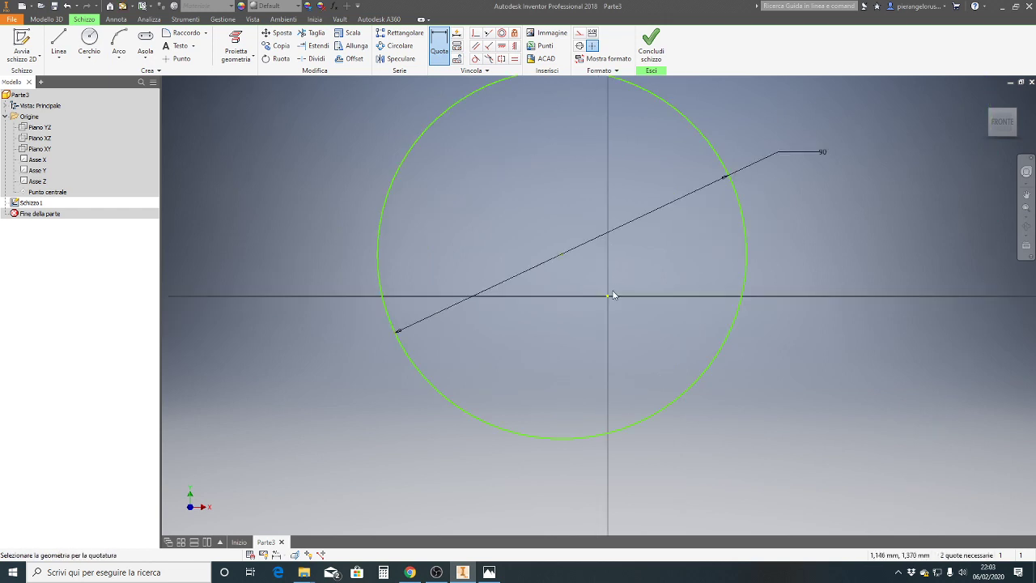
scroll(615, 295, down, 2)
scroll(577, 321, down, 2)
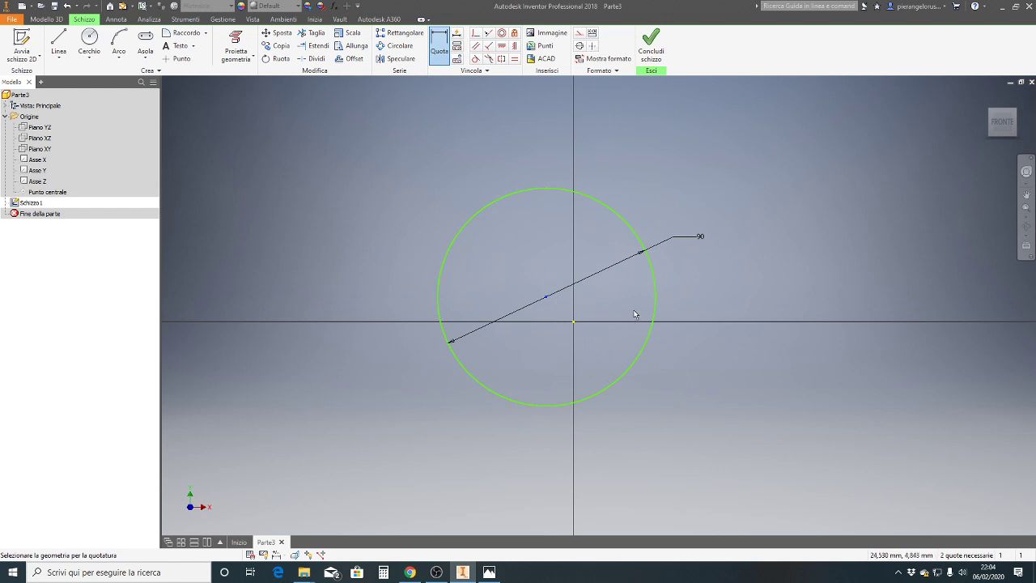
key(Escape)
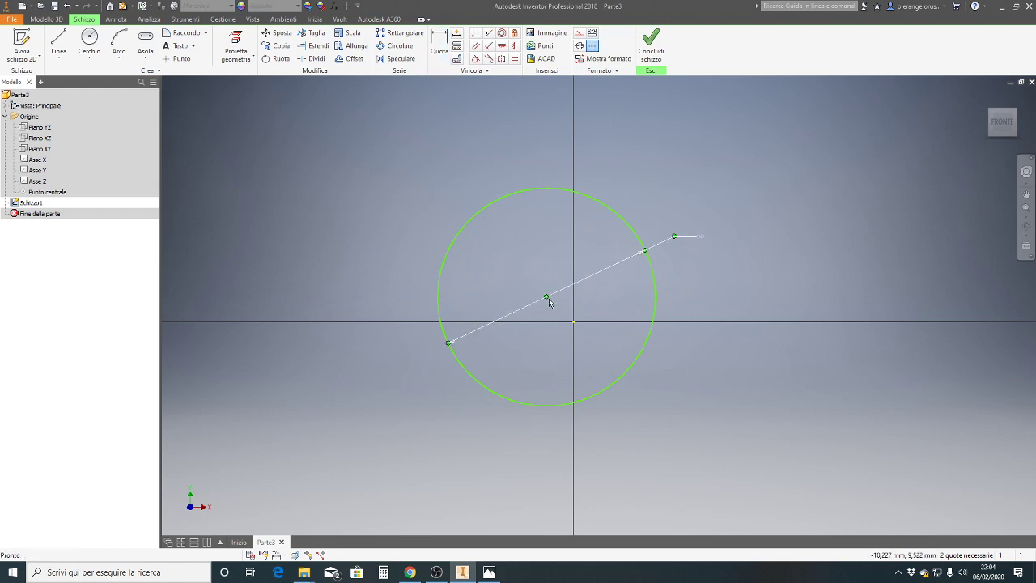
mouse_move(546, 300)
mouse_down()
mouse_move(687, 344)
mouse_move(663, 195)
mouse_up()
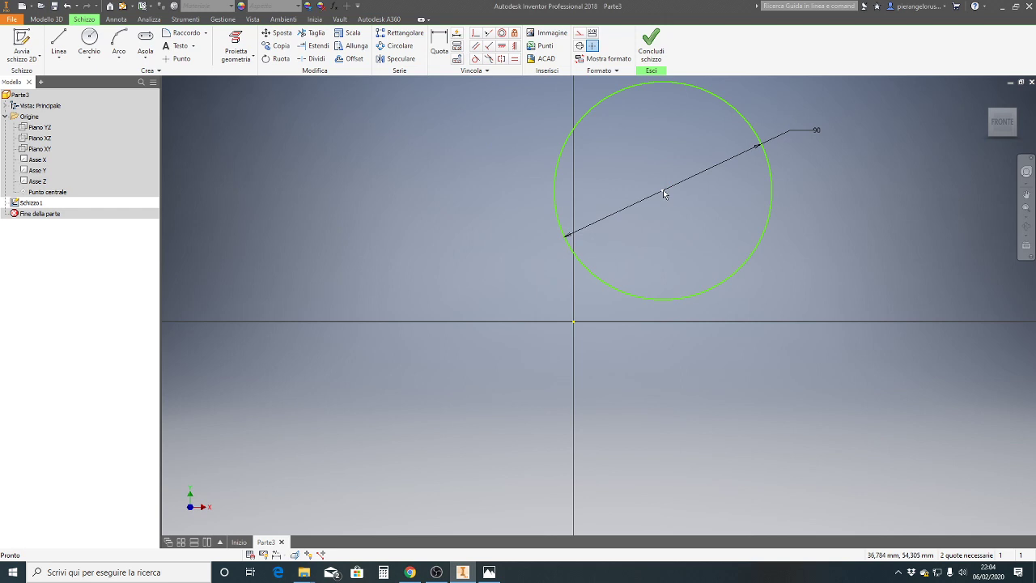
drag(662, 190, 619, 267)
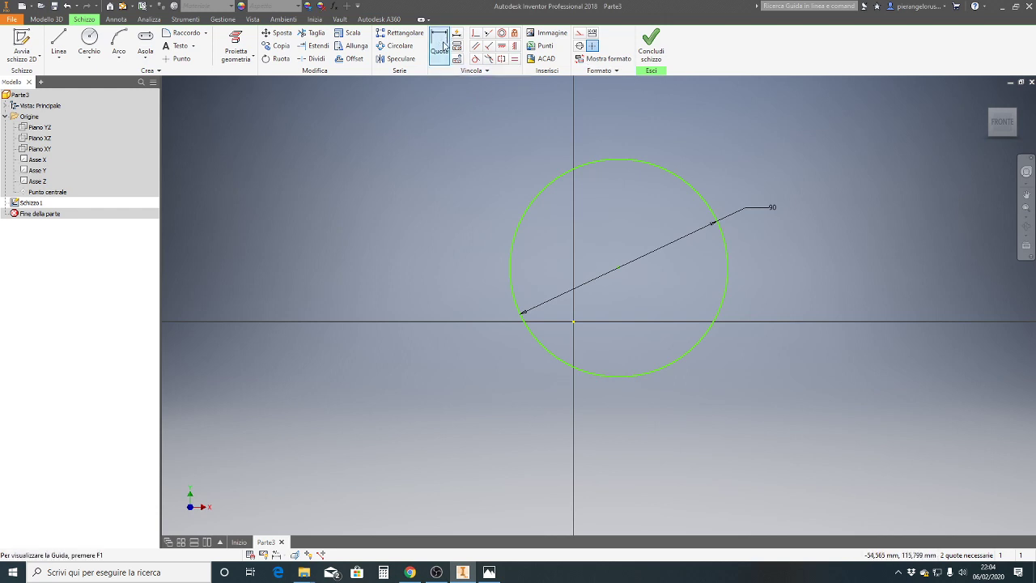
- Make the circle's centre coincident with the sketch origin, fully constraining Schizzo1
click(476, 37)
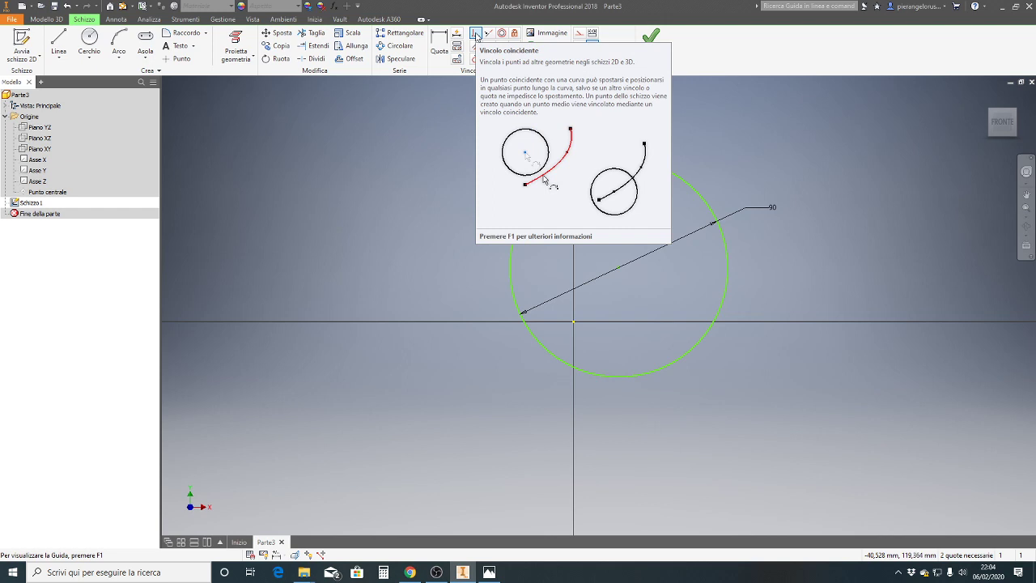
click(476, 34)
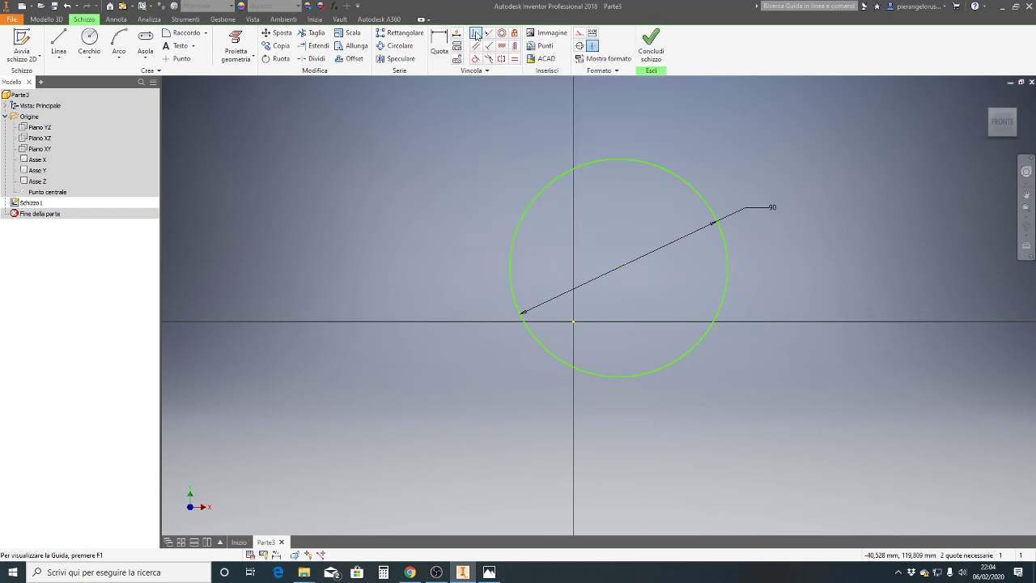
click(619, 271)
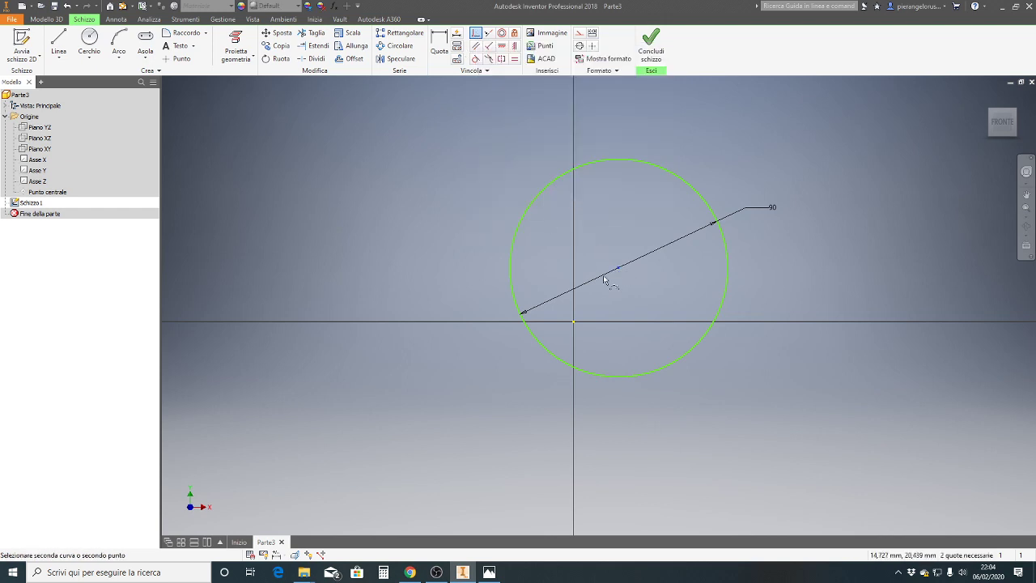
click(573, 322)
key(Escape)
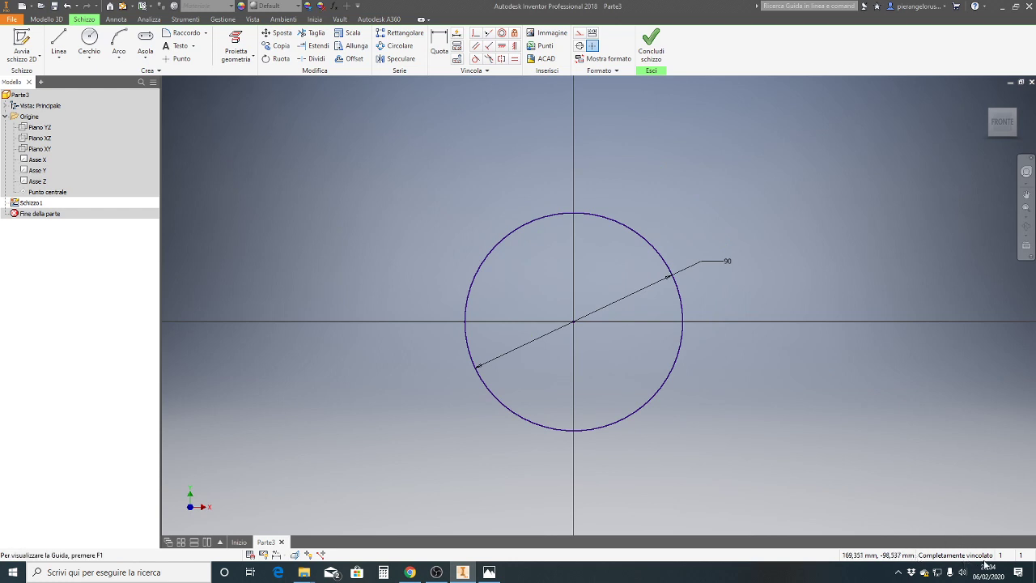
- Finish the sketch and extrude the 90 circle 5 mm into a solid disc
click(663, 44)
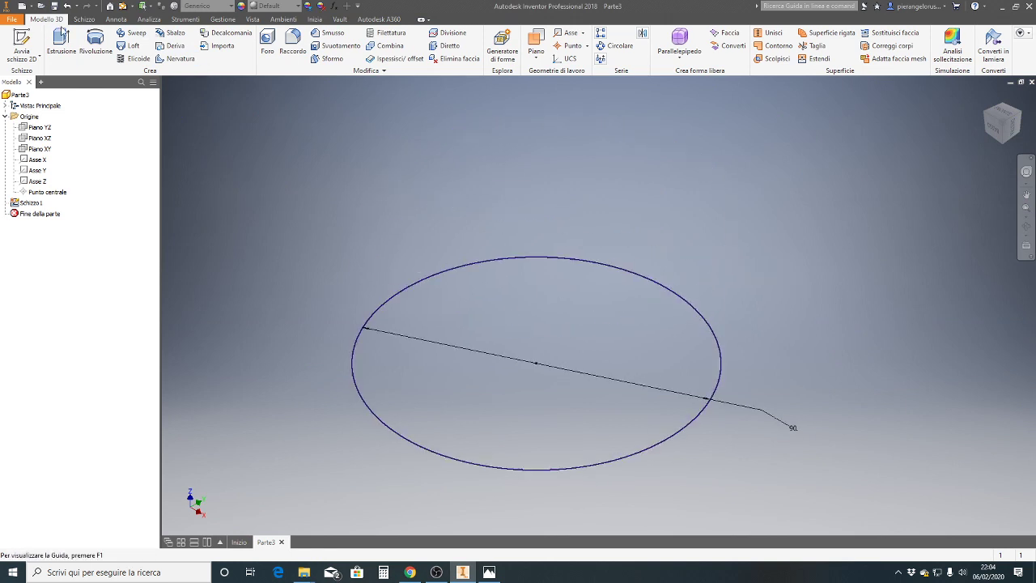
click(59, 42)
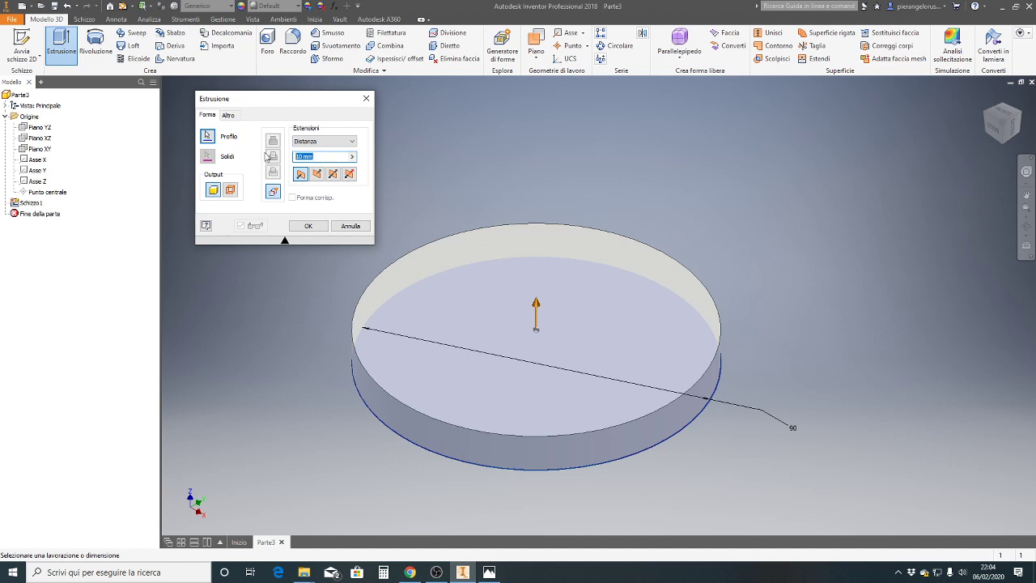
text(5)
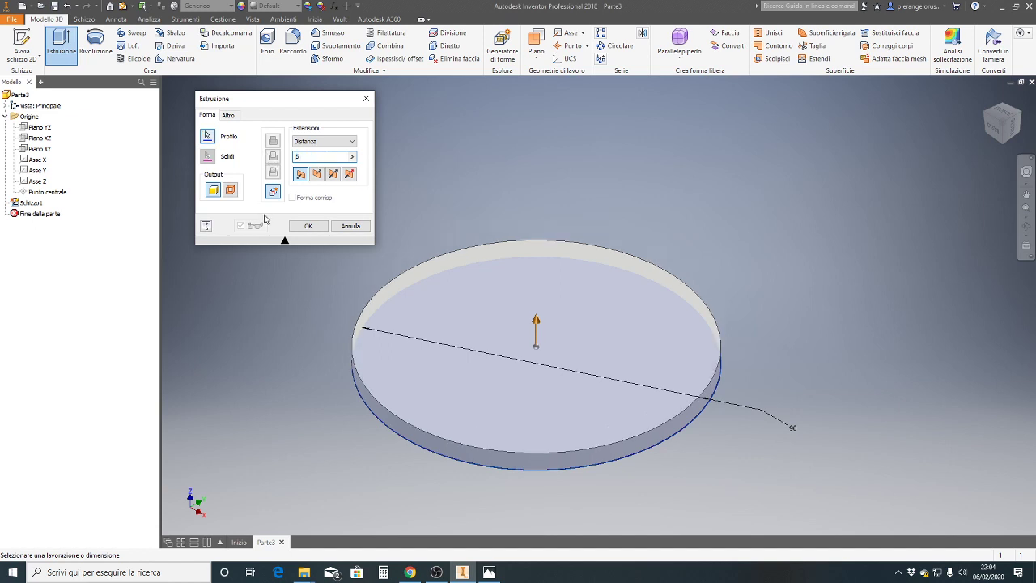
click(304, 229)
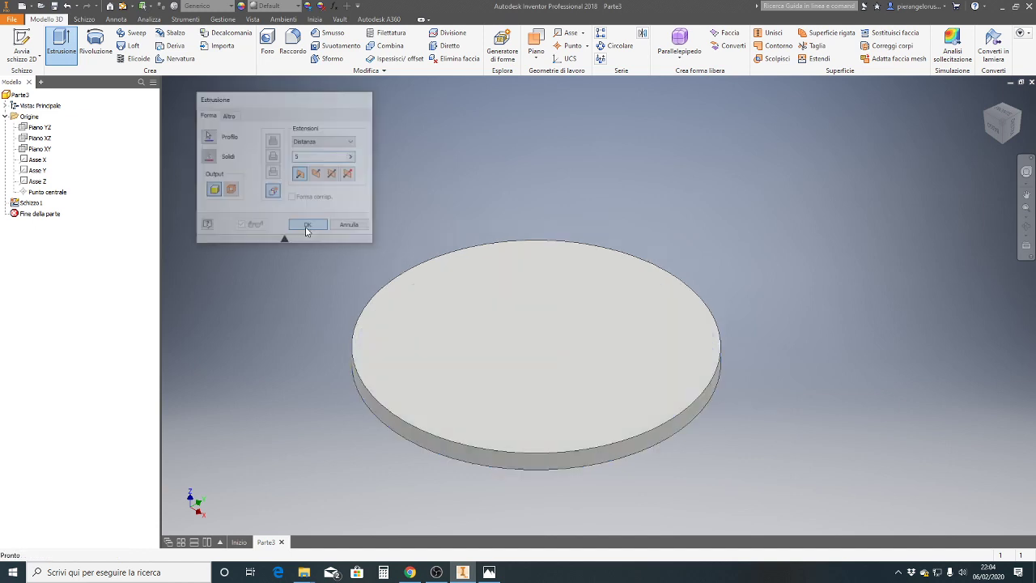
- Start a new 2D sketch on the disc's top face
click(30, 60)
click(35, 75)
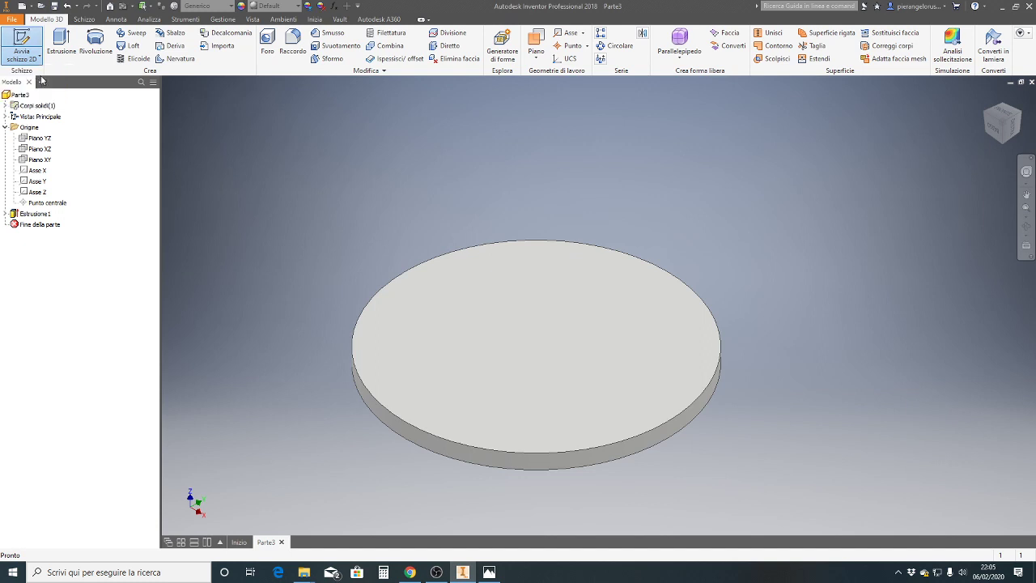
click(506, 333)
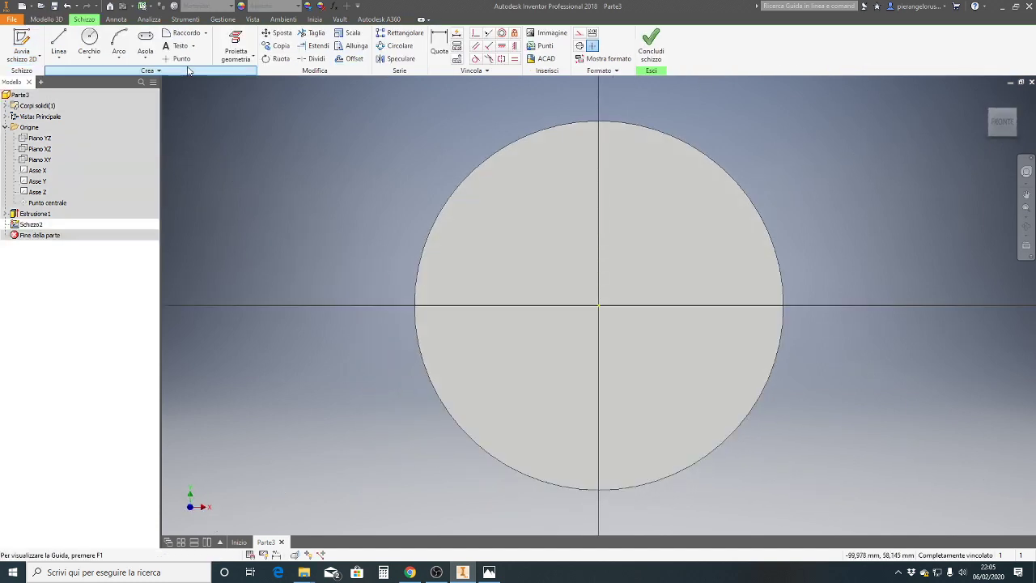
- Draw a circle at the origin, dimension it to 25 mm diameter, and finish the sketch
click(91, 40)
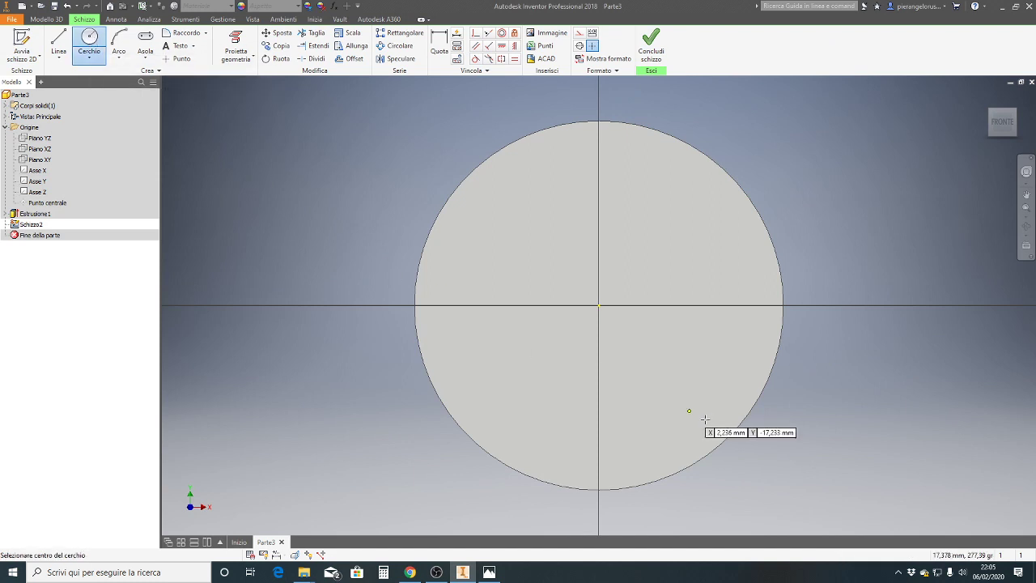
click(598, 305)
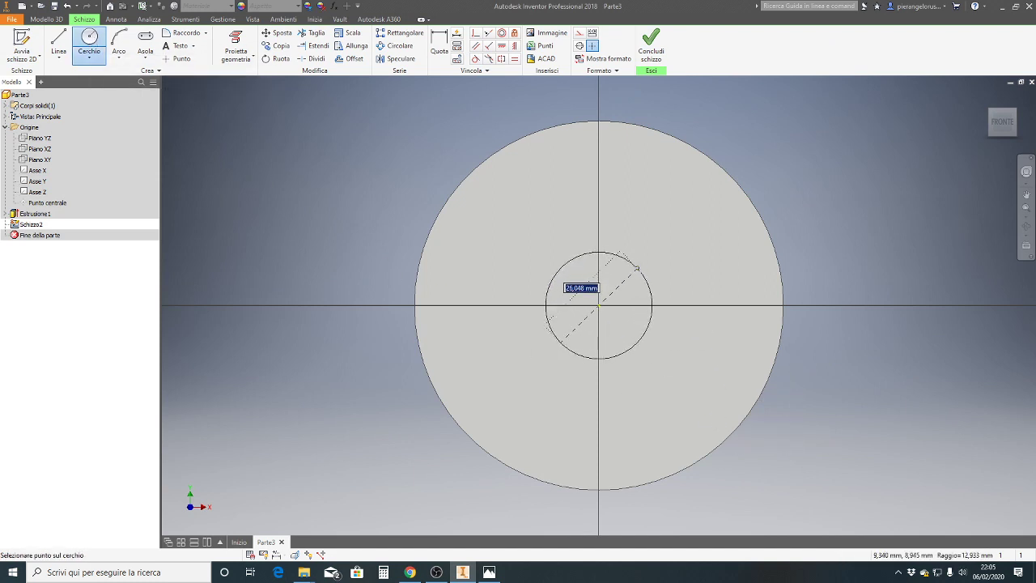
click(644, 263)
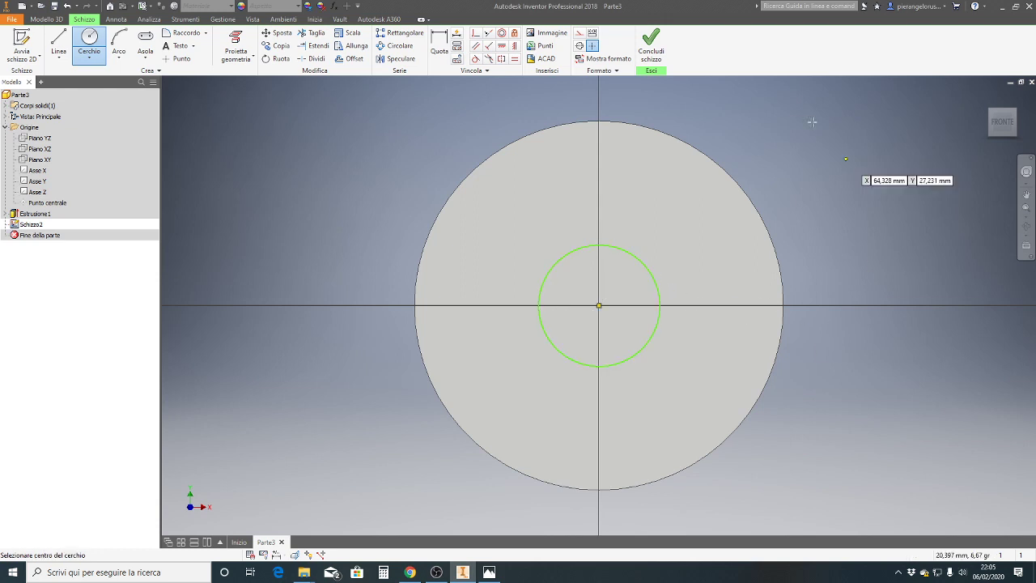
click(441, 49)
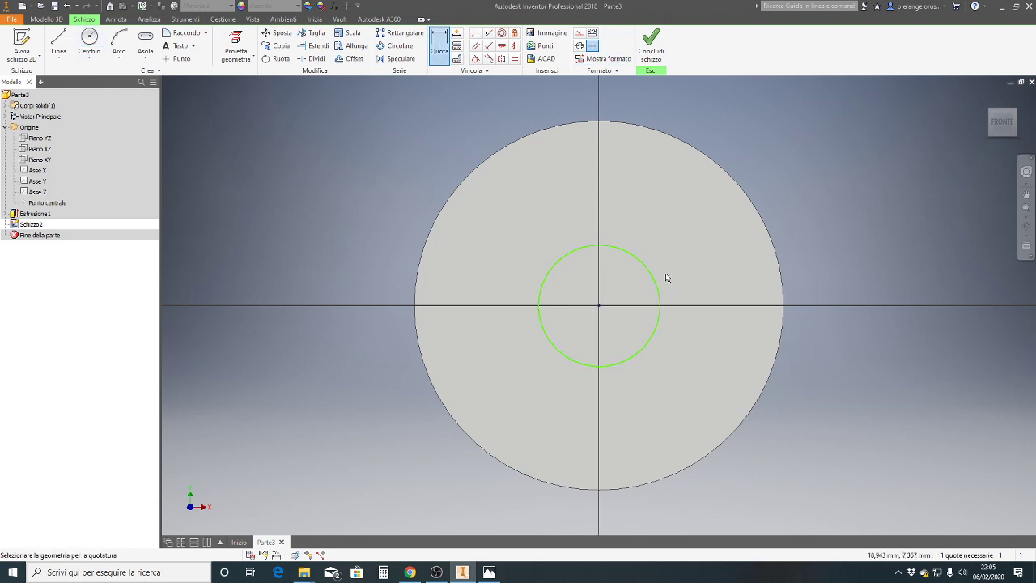
click(650, 274)
click(706, 264)
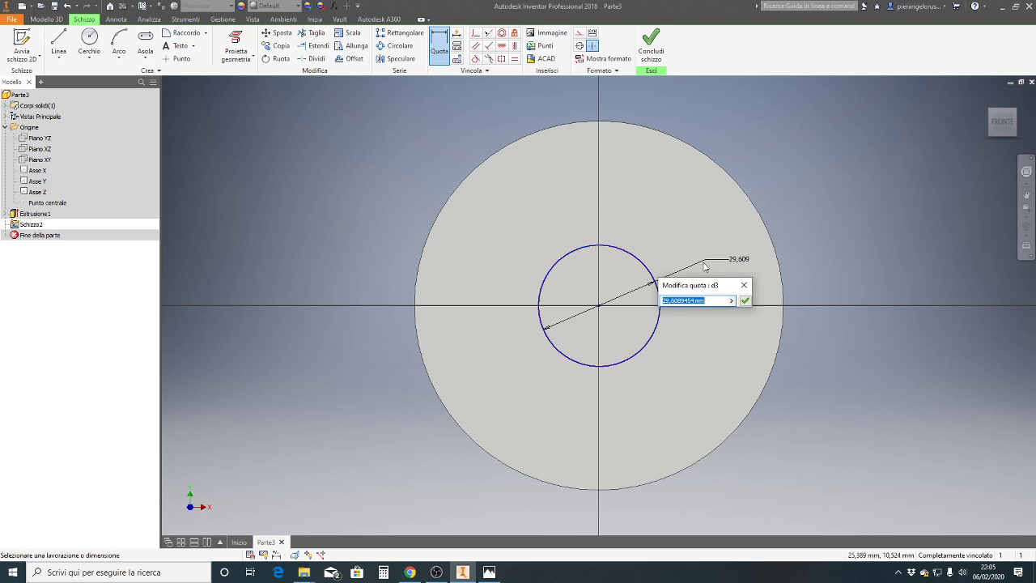
text(25)
key(Return)
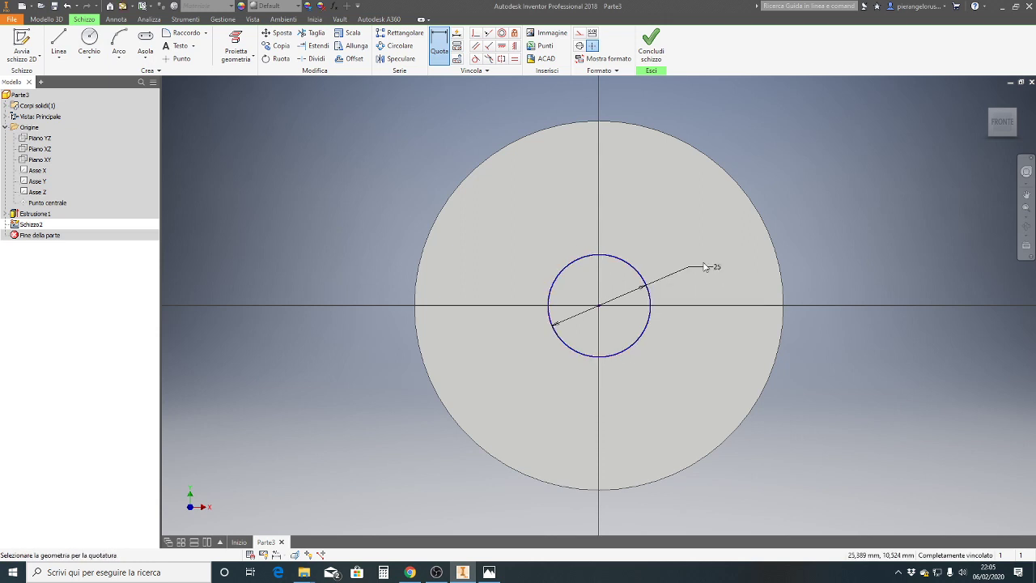
click(651, 47)
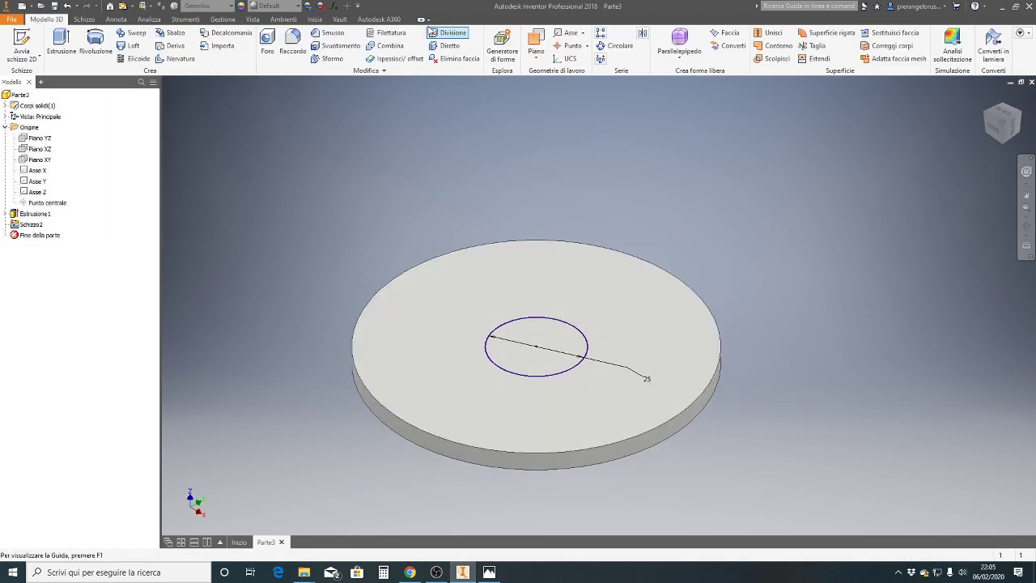
- Extrude the 25 mm circle 15 mm upward as a hub, Estrusione2
click(61, 42)
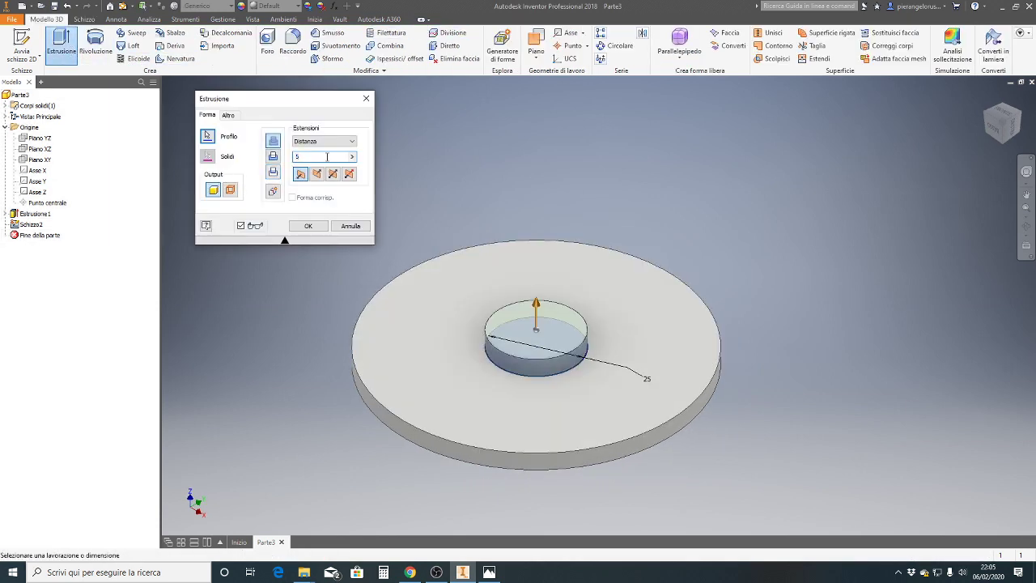
text(5)
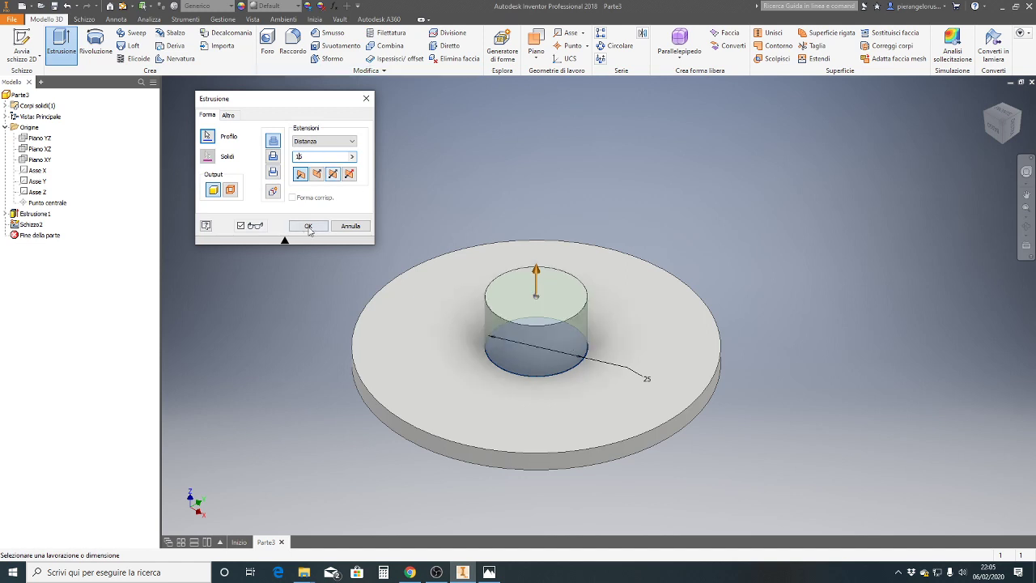
click(307, 226)
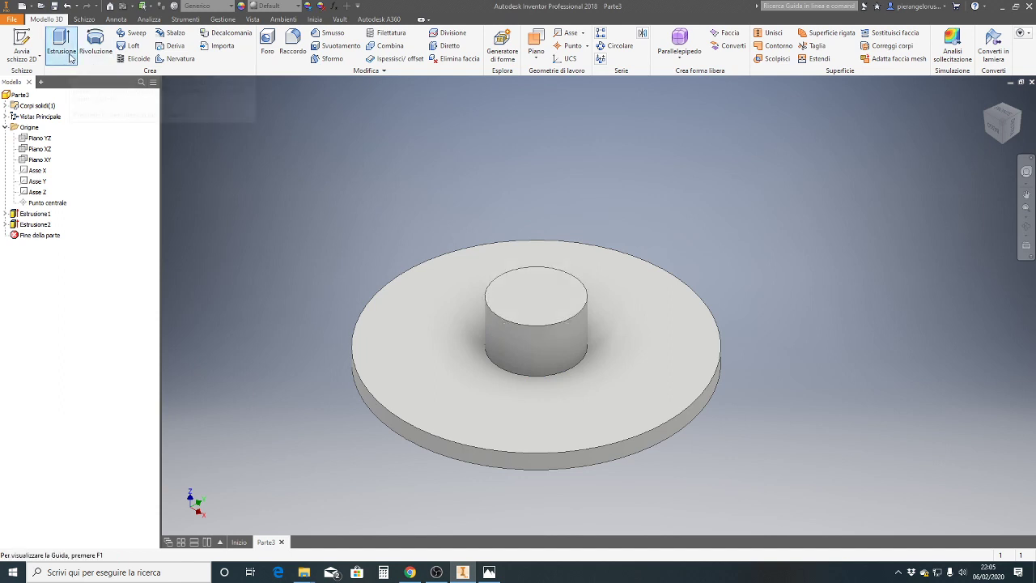
mouse_move(267, 42)
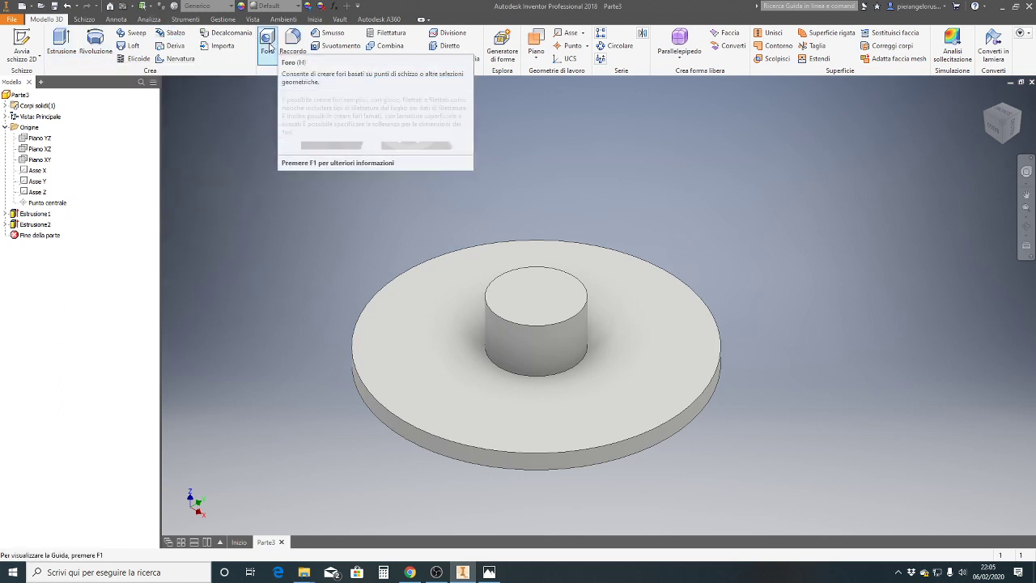
- Drill a 10 mm concentric hole through the hub's top face, centred on the disc's circular edge
click(268, 45)
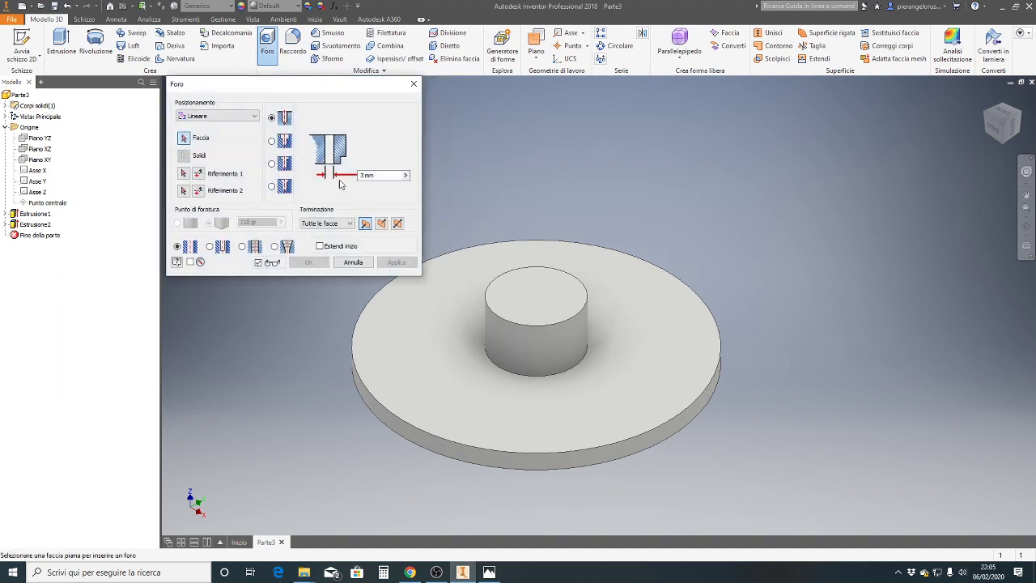
click(256, 117)
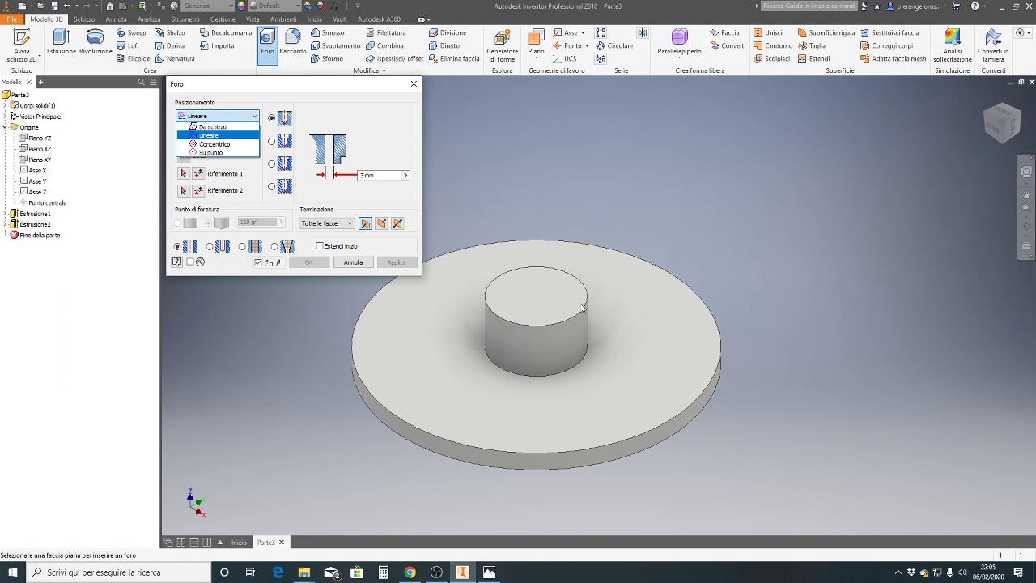
click(216, 146)
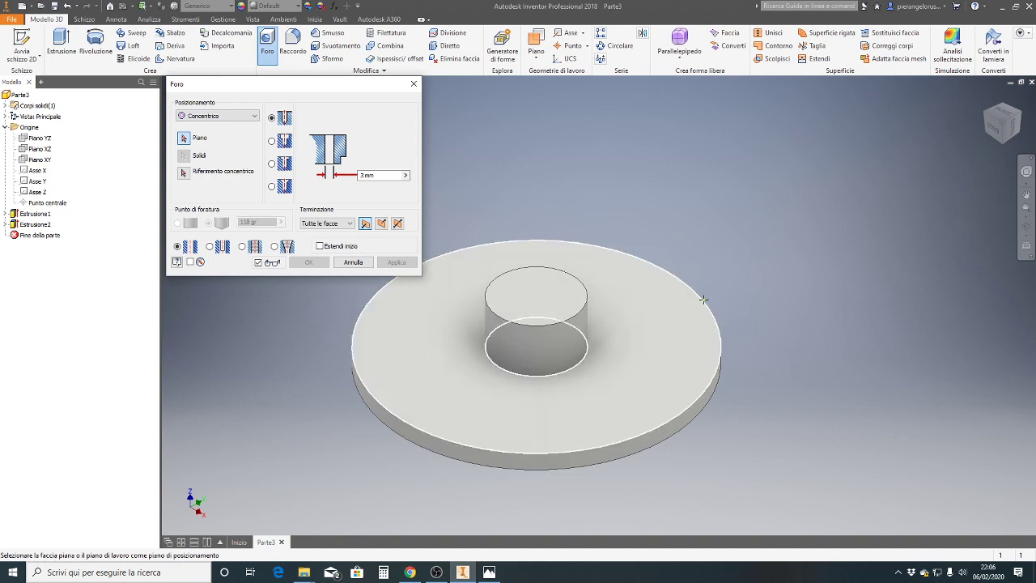
click(567, 295)
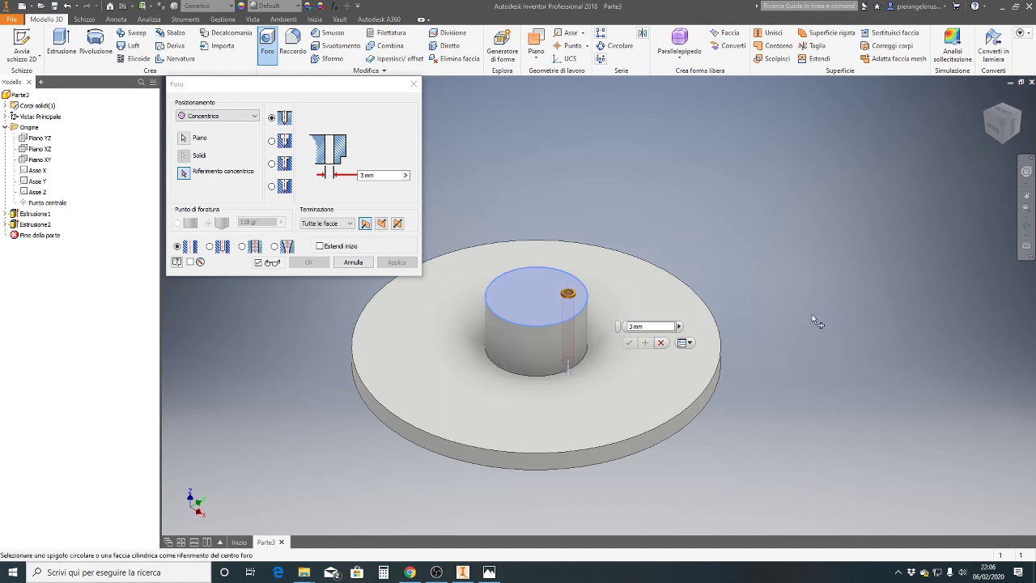
click(696, 415)
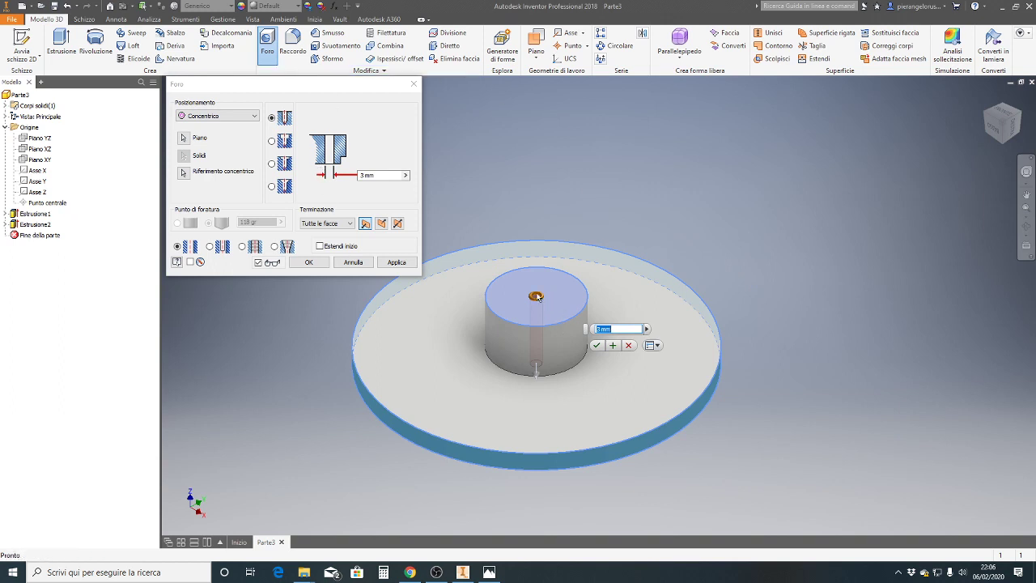
click(360, 176)
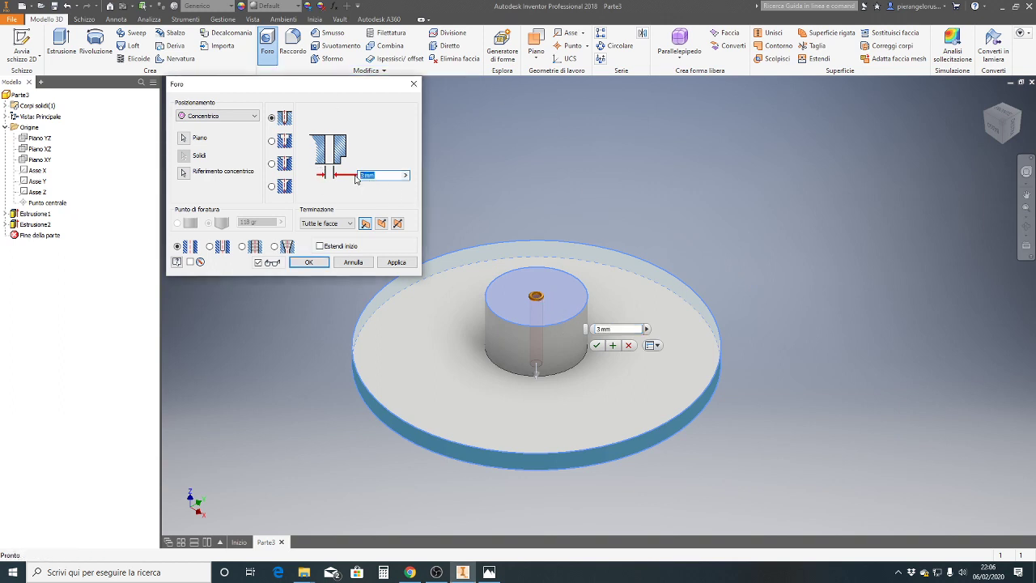
text(10)
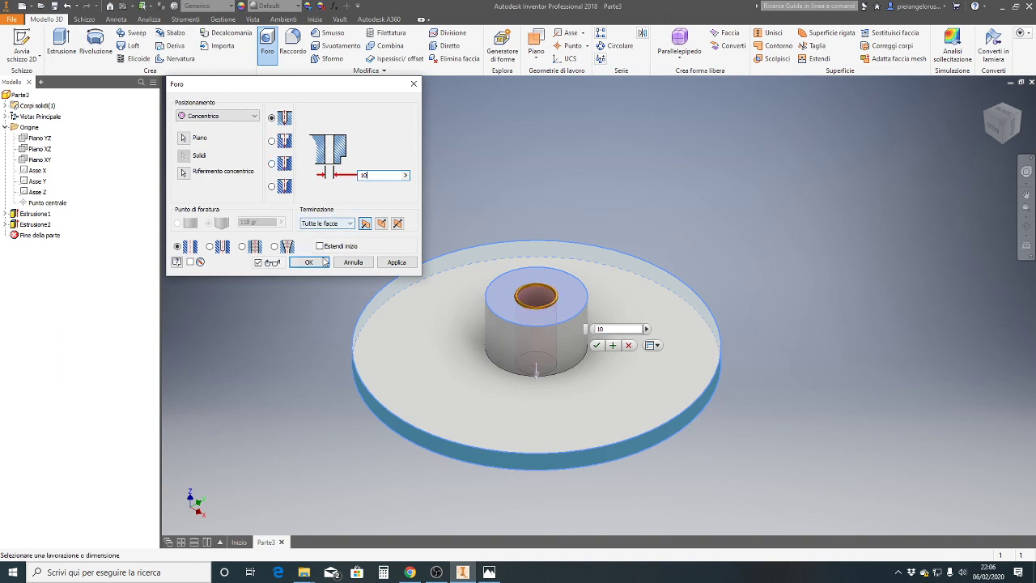
click(396, 262)
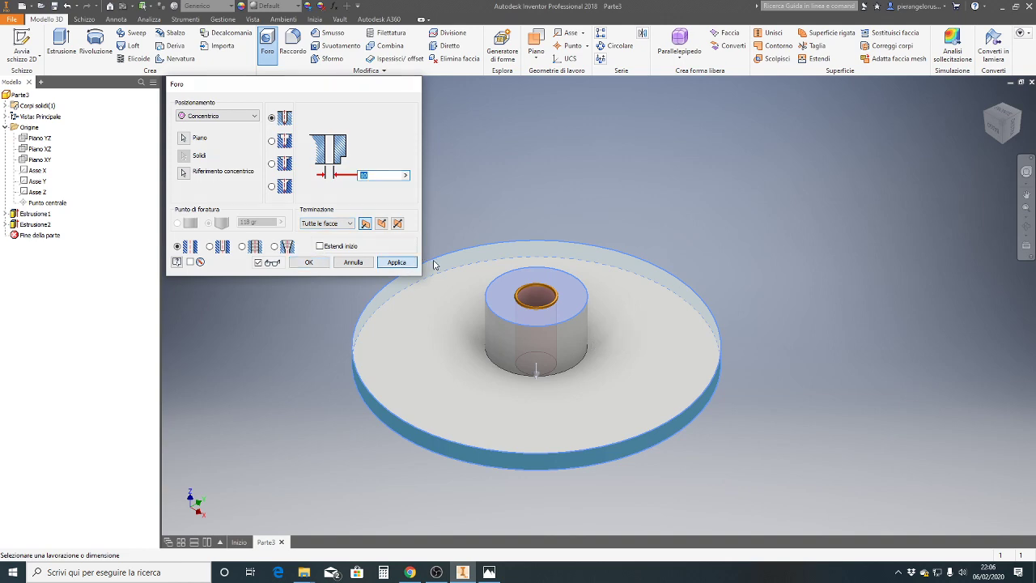
click(414, 83)
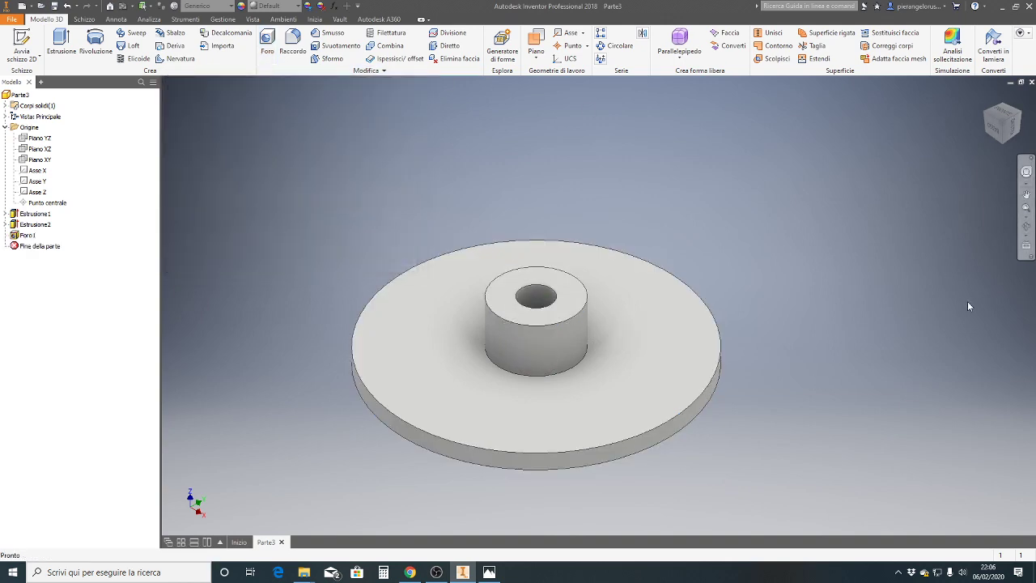
- Orbit the holed part, reset to Home view, then bring up the PiastraForataCircolare(1).jpg drawing in Photos
click(1026, 229)
mouse_move(564, 317)
mouse_down()
mouse_move(571, 394)
mouse_move(777, 363)
mouse_move(702, 369)
mouse_up()
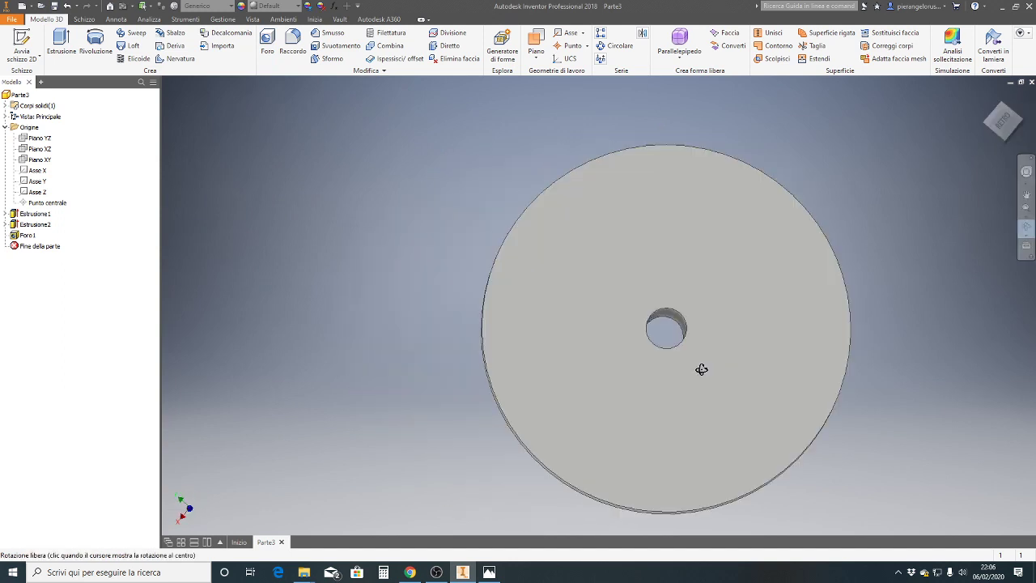
key(Escape)
click(986, 97)
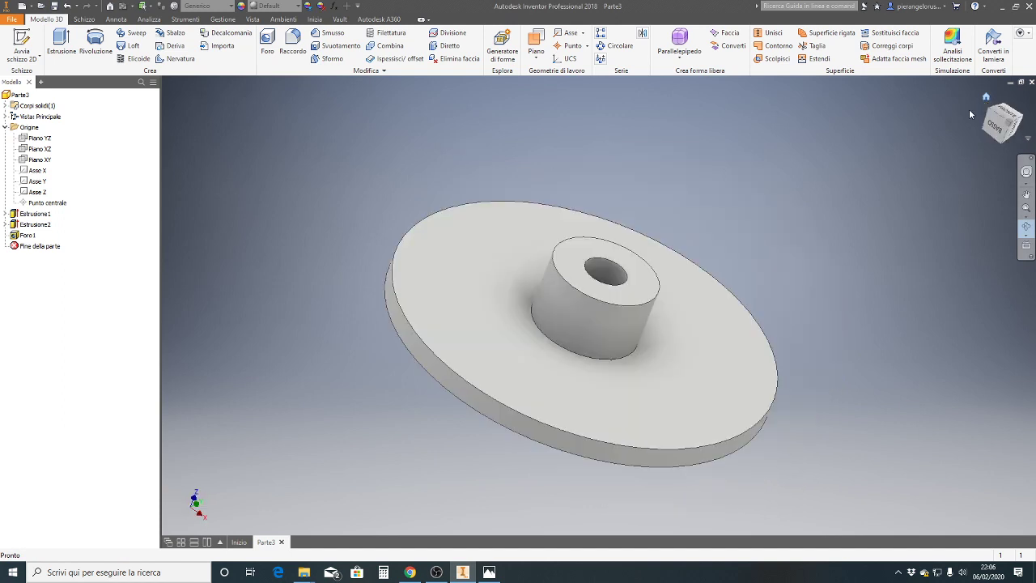
key(F4)
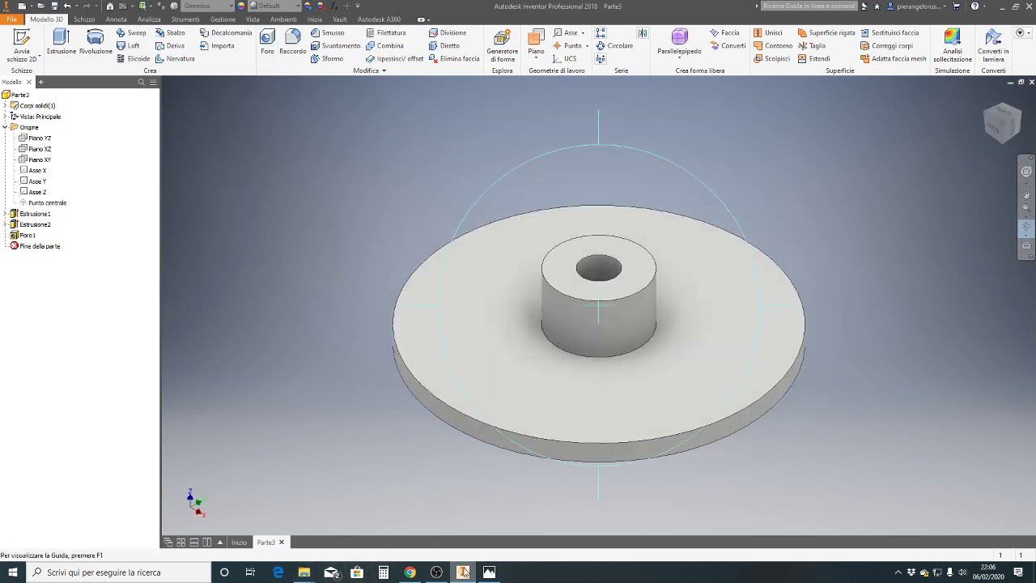
click(488, 572)
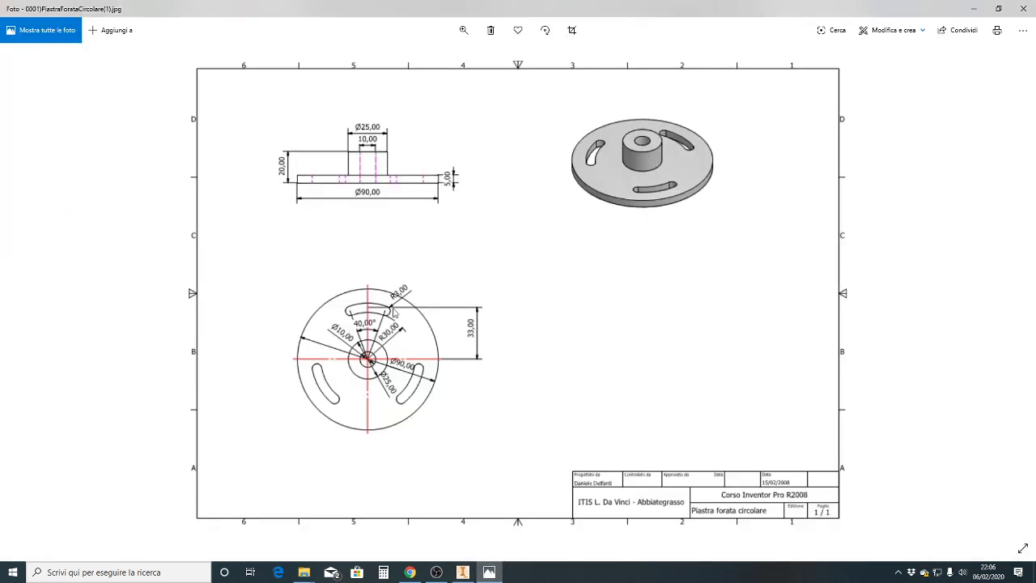
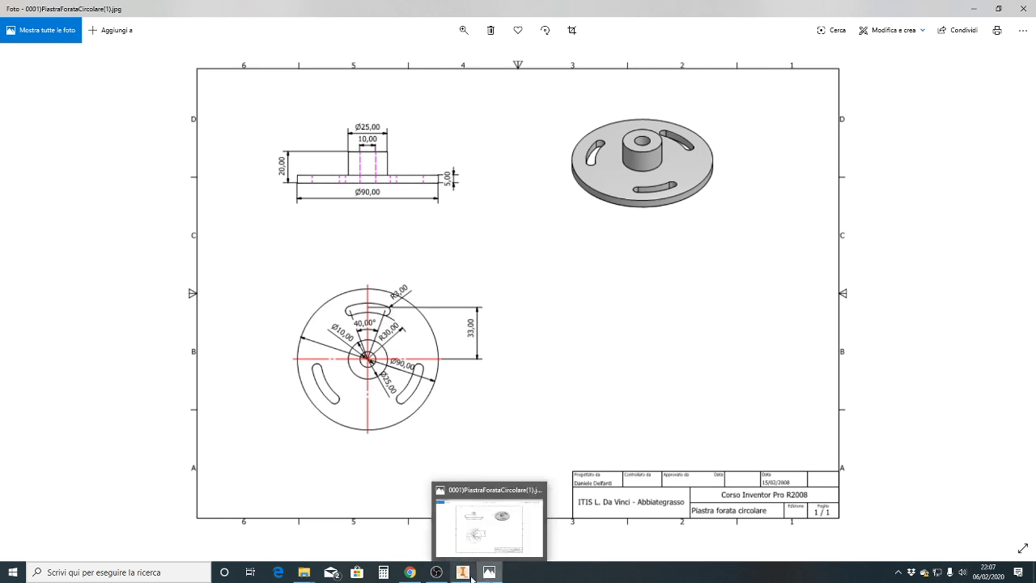
- Switch from the reference drawing in Photos back to the Parte3 plate model in Inventor
click(462, 571)
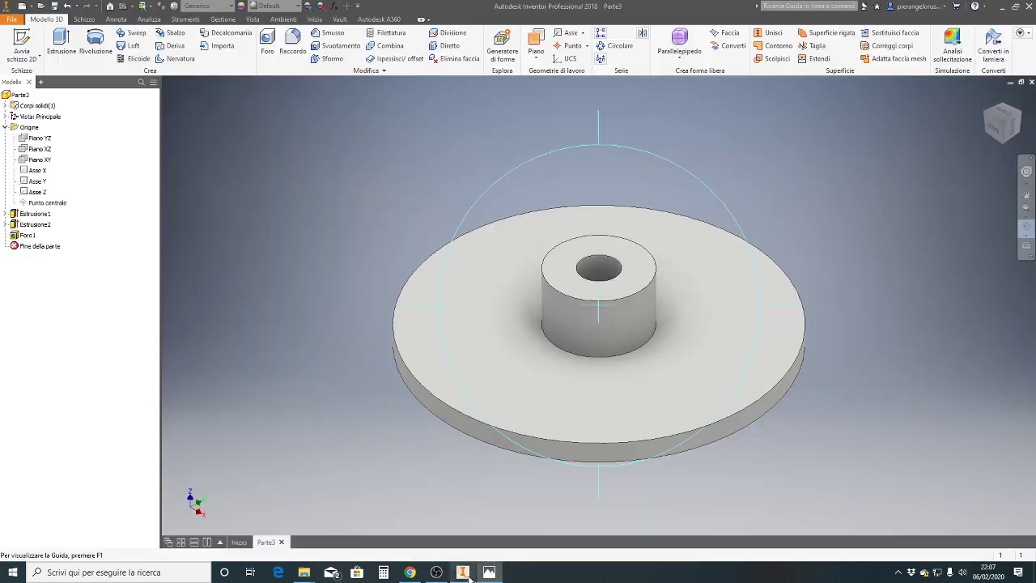
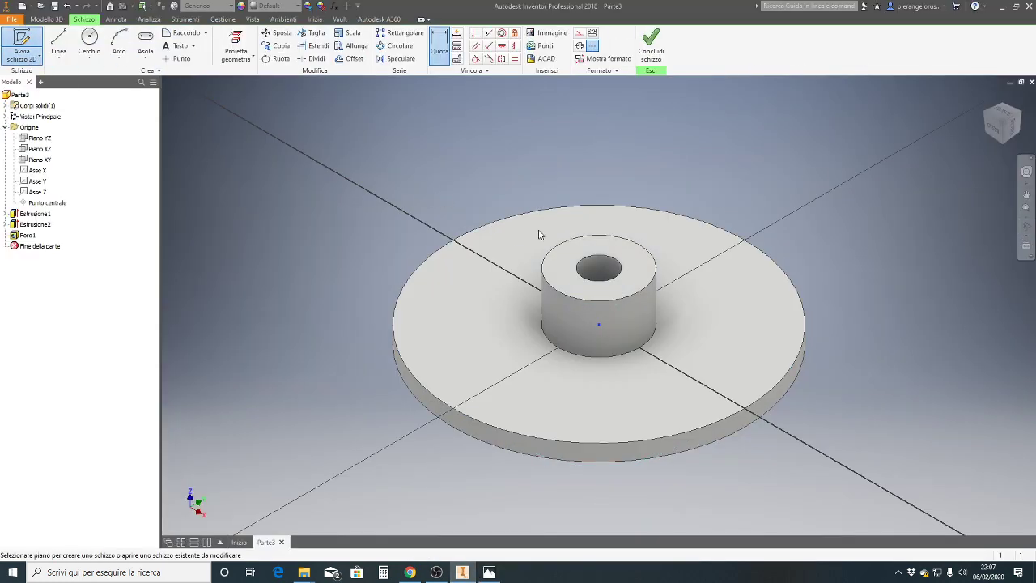
- Draw a three-point arc slot above the hub with a width of 7,556 mm
middle_drag(597, 177, 486, 231)
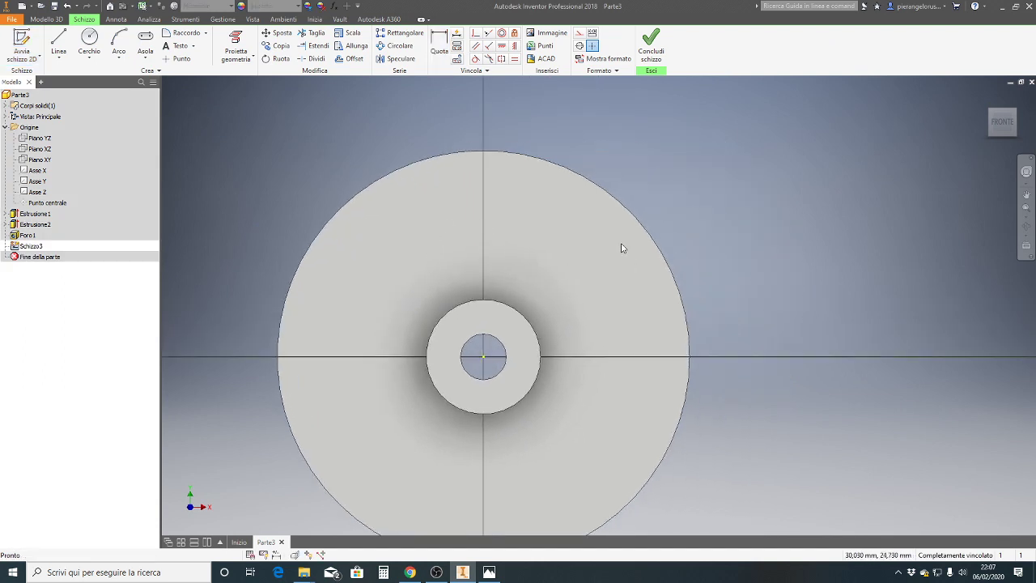
click(146, 60)
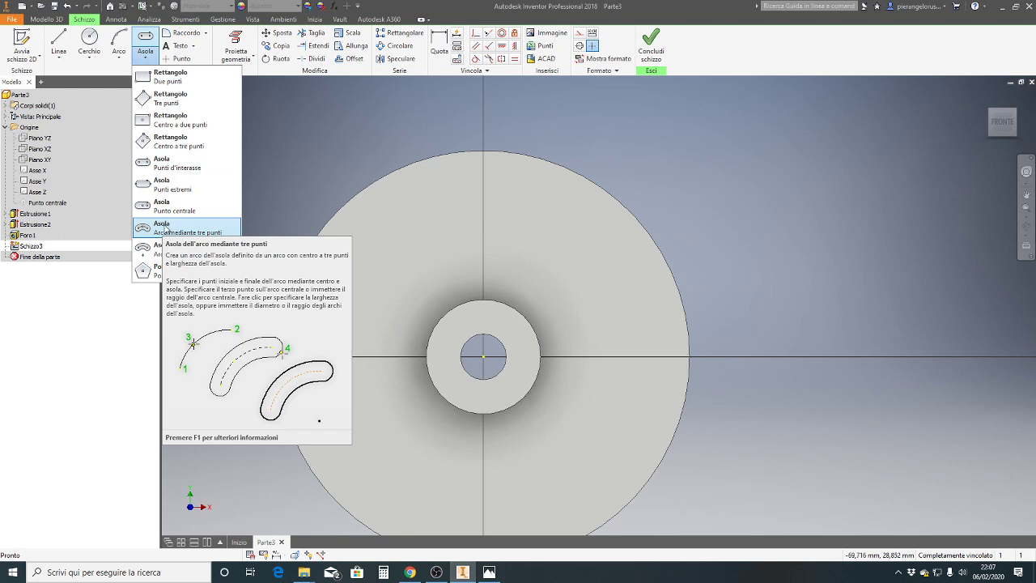
click(166, 230)
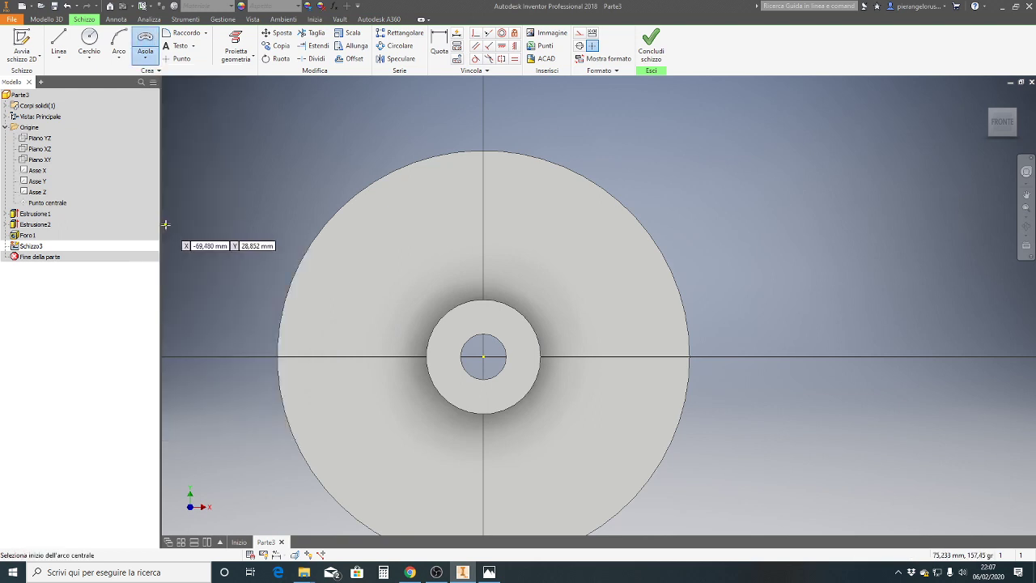
click(396, 229)
click(565, 235)
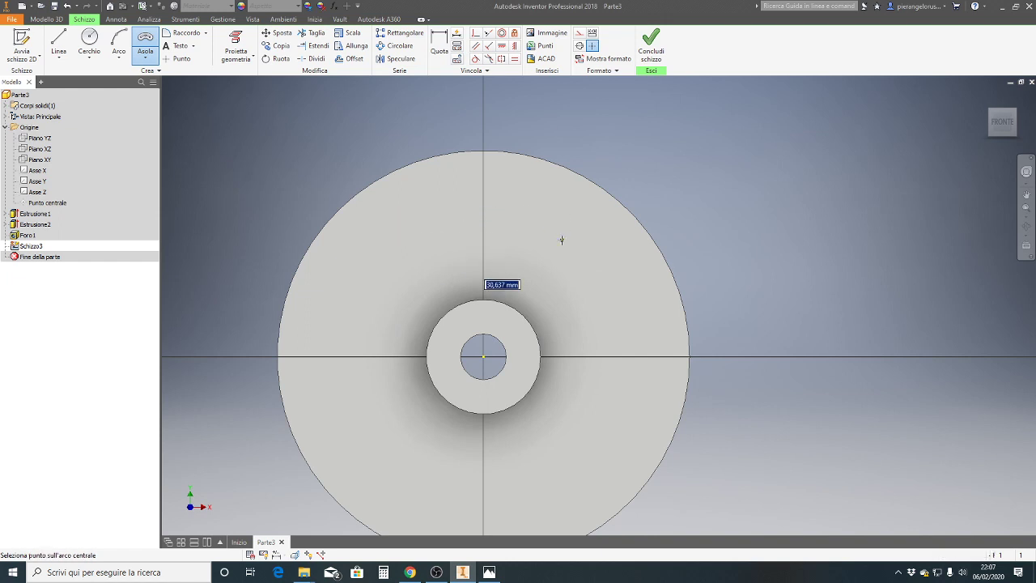
click(513, 210)
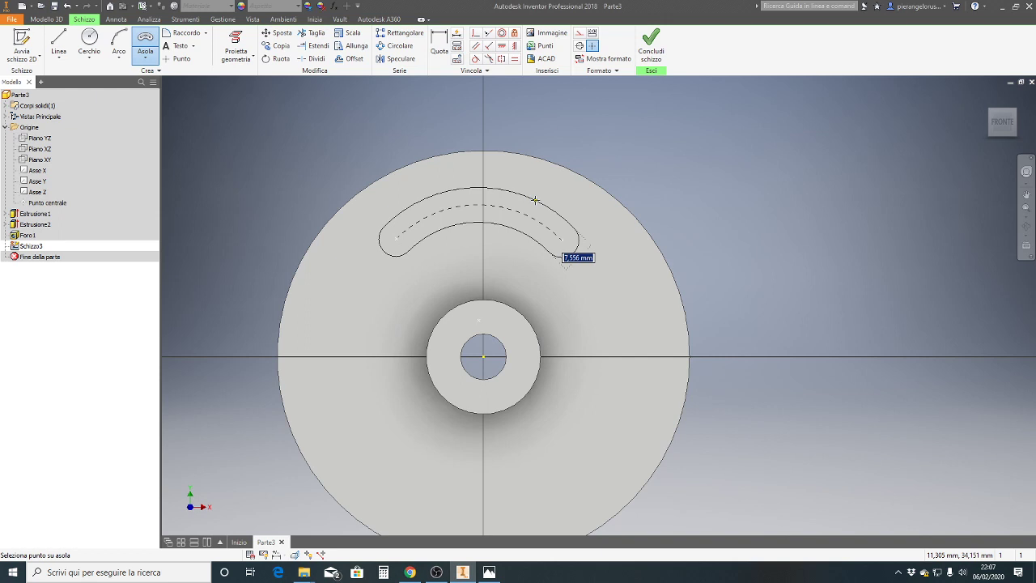
click(535, 199)
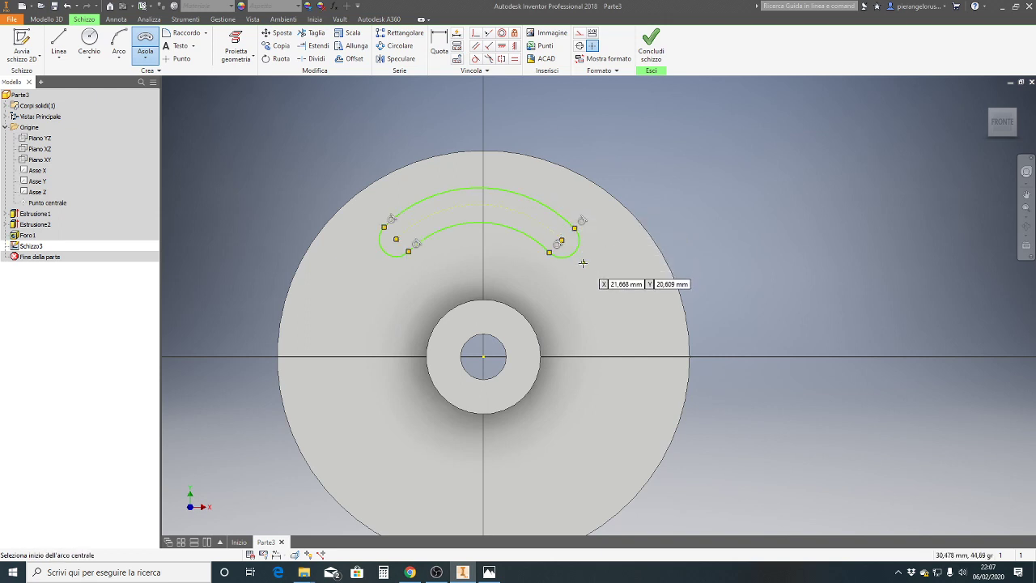
- Slice the graphics with F7 and drag the slot's inner arc lower and wider on the plate
key(Escape)
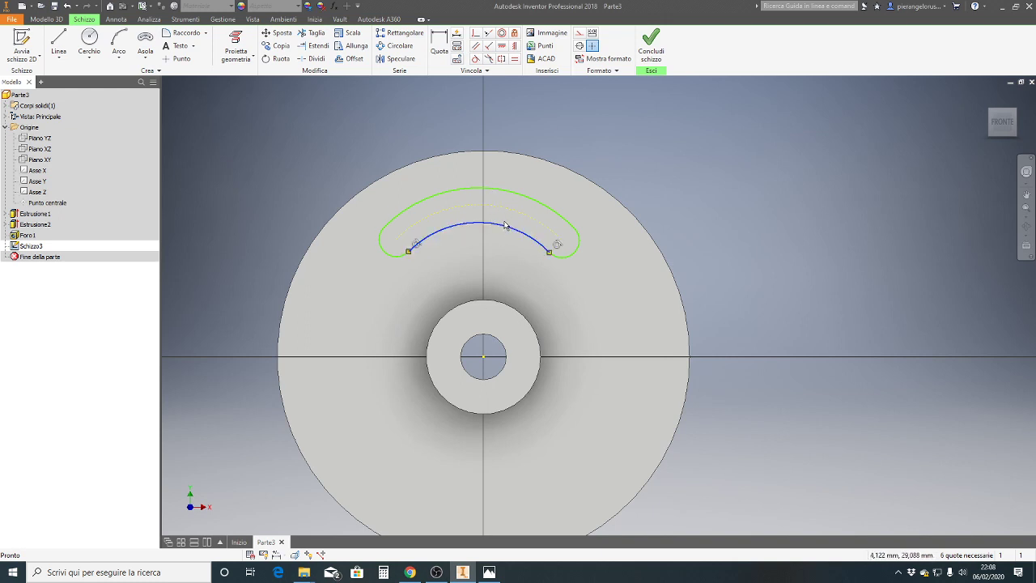
mouse_move(503, 224)
mouse_down()
mouse_move(518, 224)
mouse_move(508, 230)
mouse_up()
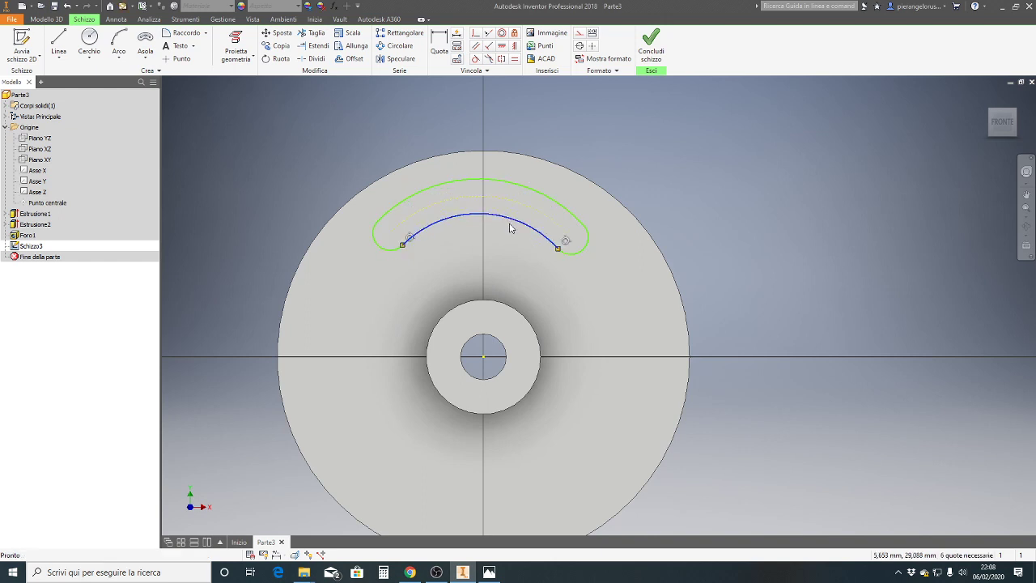
key(F7)
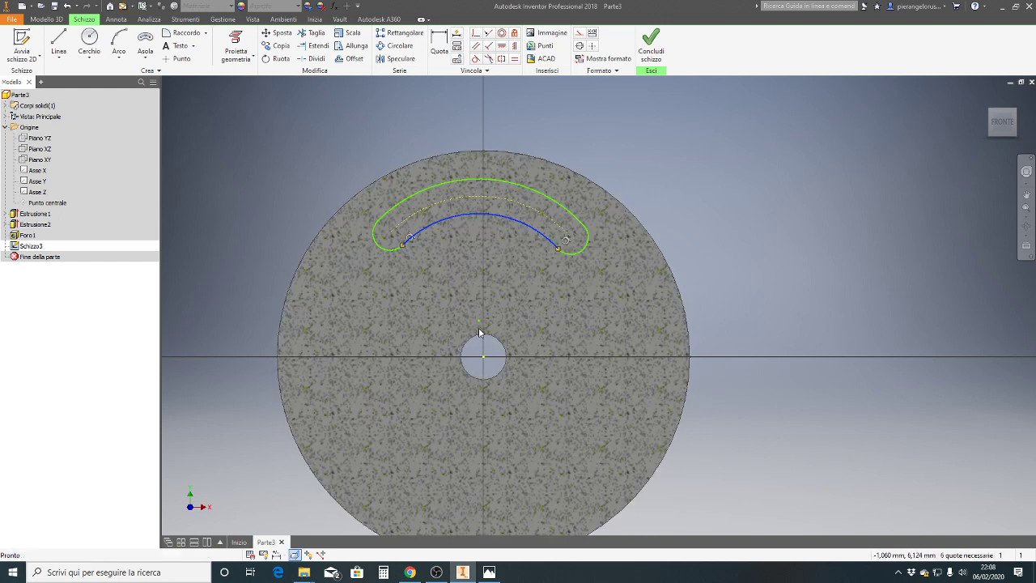
mouse_move(478, 324)
mouse_down()
mouse_move(483, 359)
mouse_move(503, 325)
mouse_move(483, 357)
mouse_up()
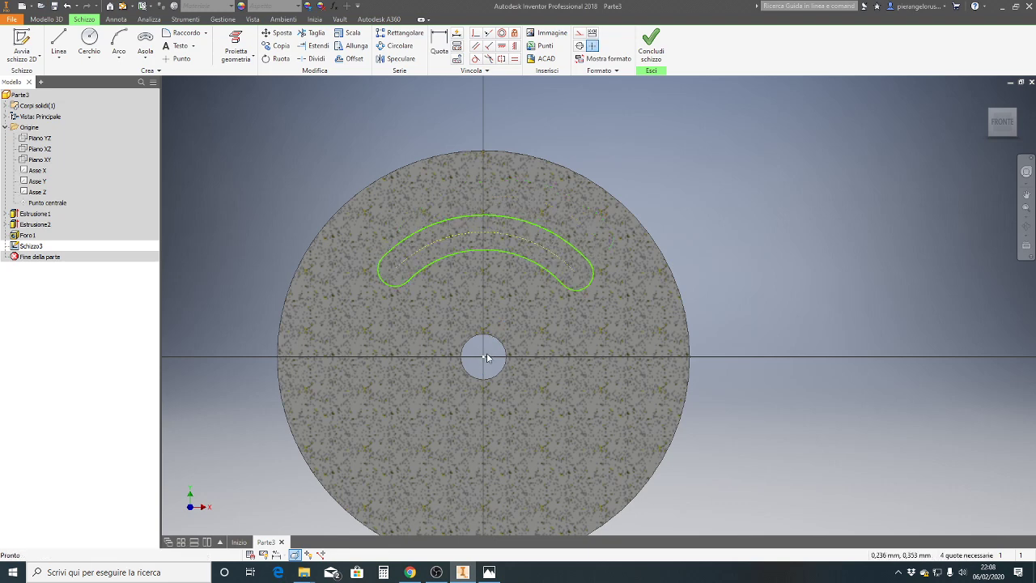
click(507, 252)
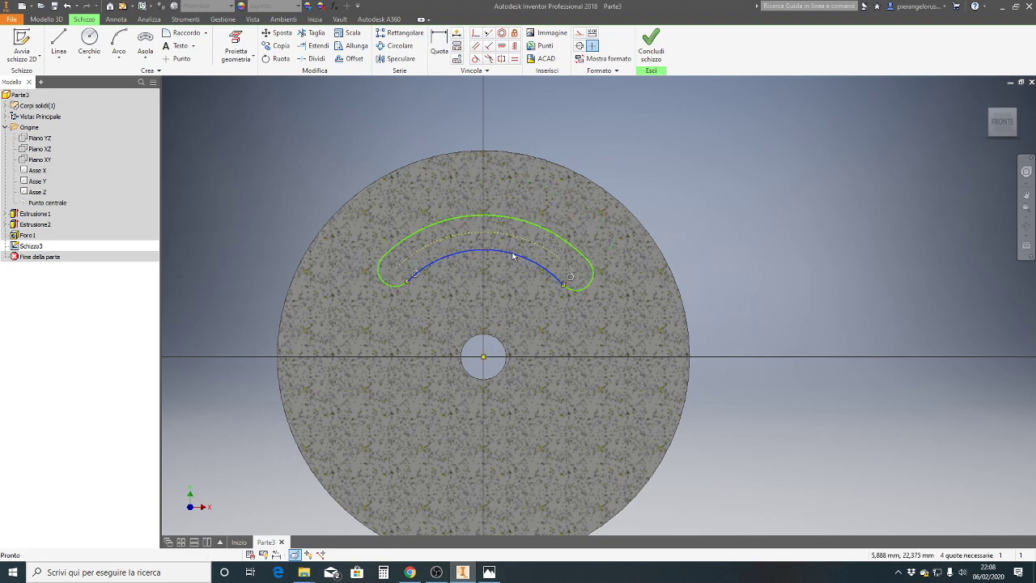
drag(507, 251, 503, 245)
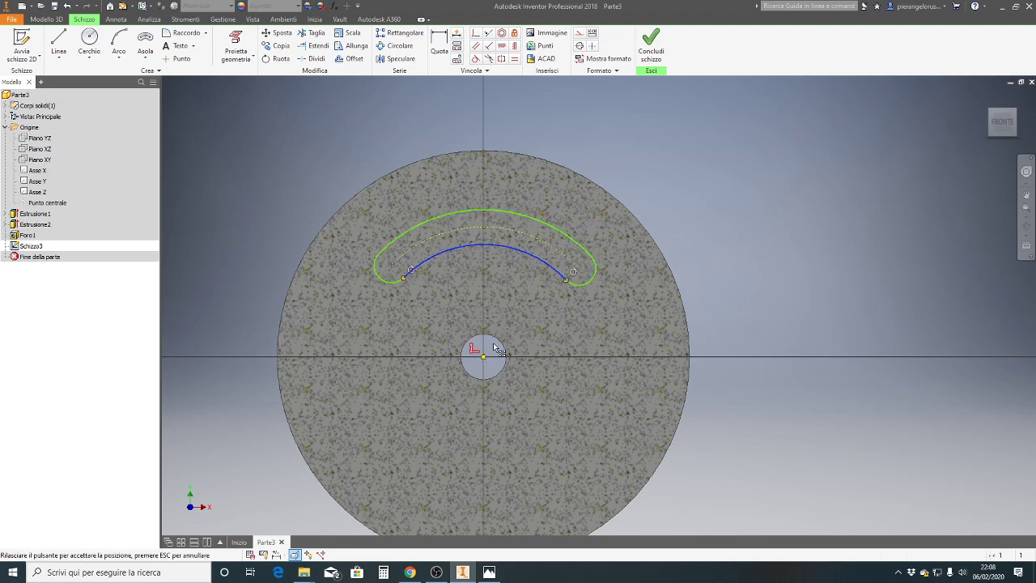
click(520, 317)
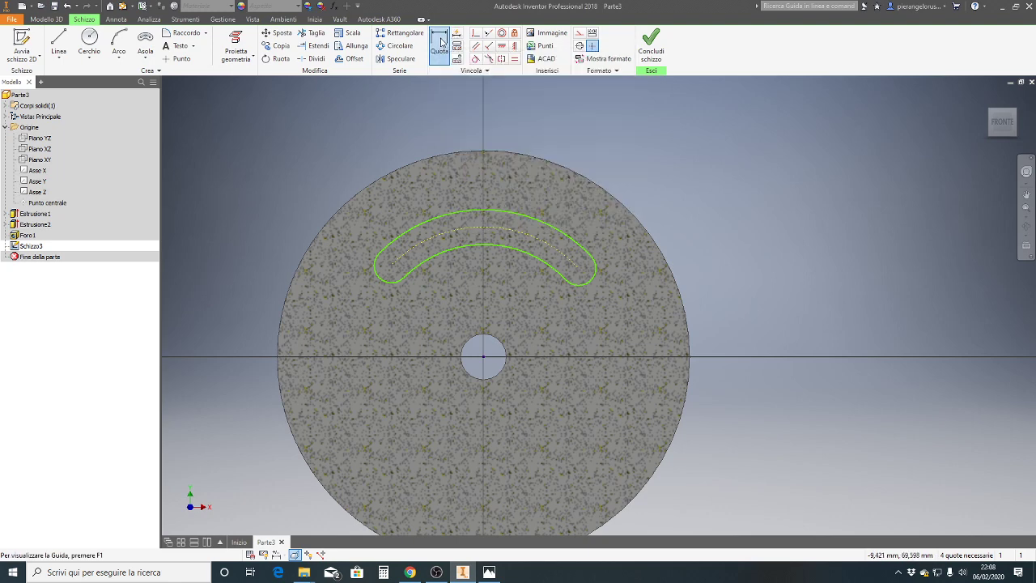
- Add a 40° angular dimension between the slot's two ends about the hole centre
click(441, 42)
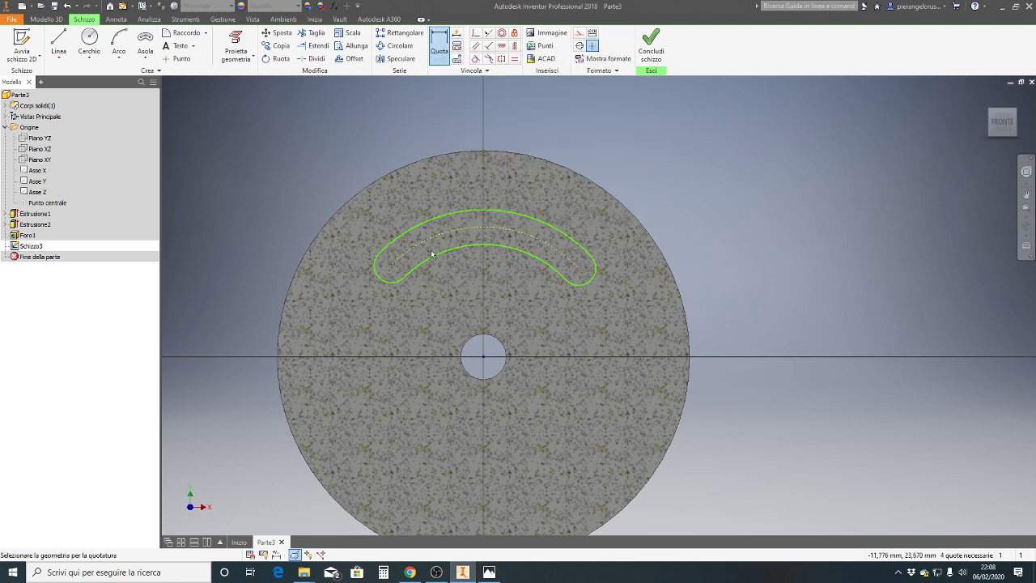
click(391, 266)
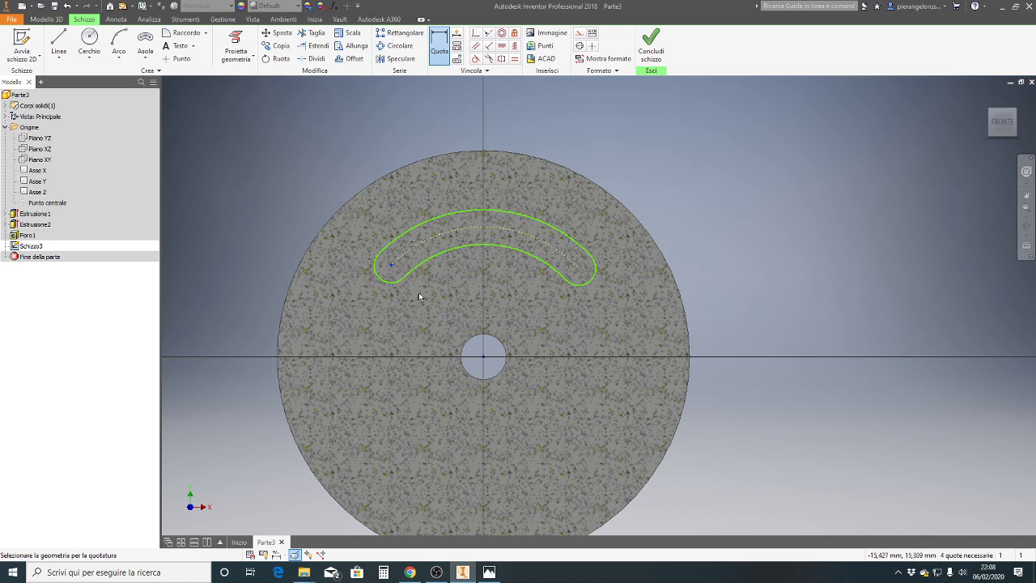
click(484, 357)
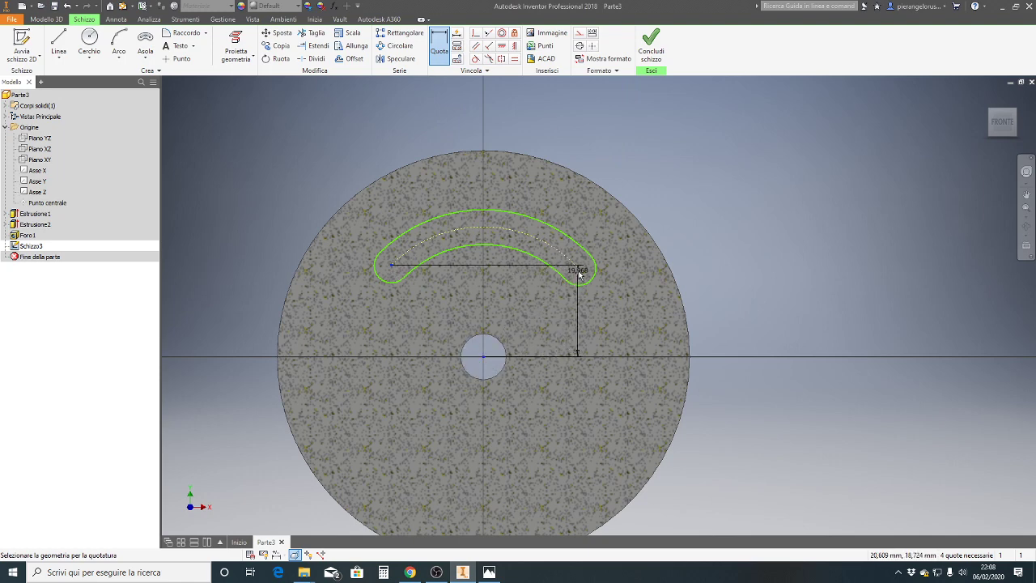
key(Escape)
click(578, 272)
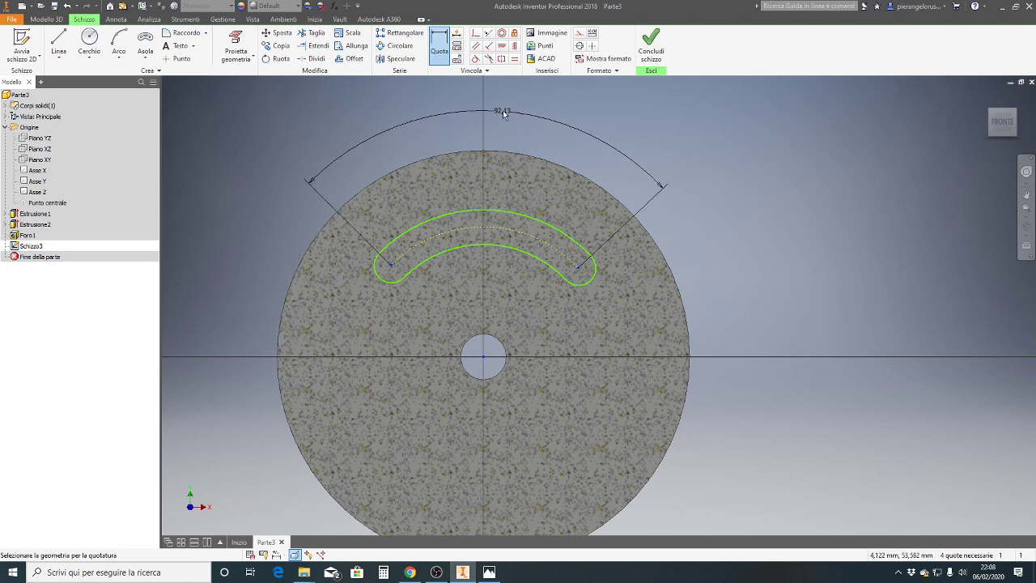
click(504, 114)
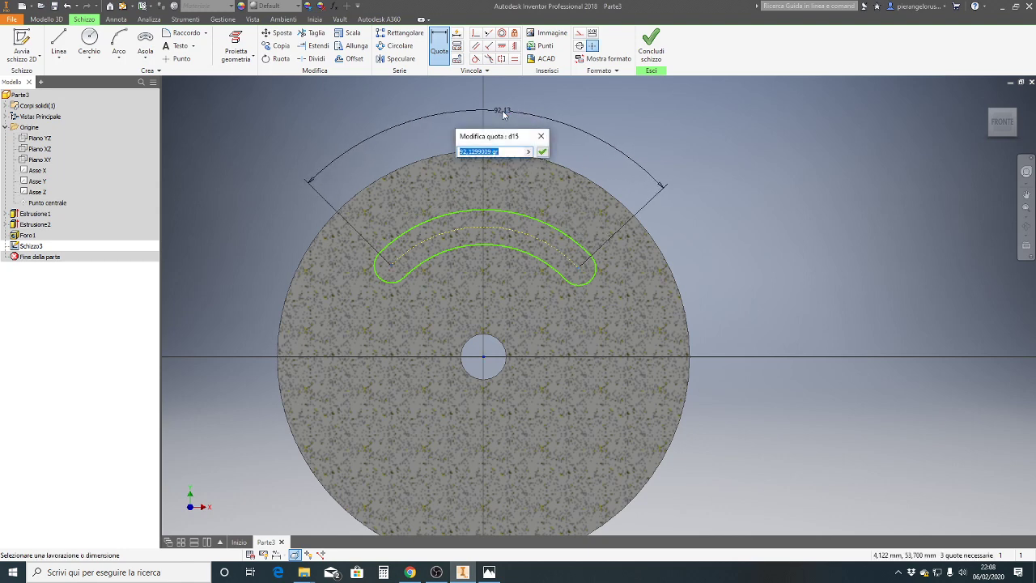
text(40)
key(Return)
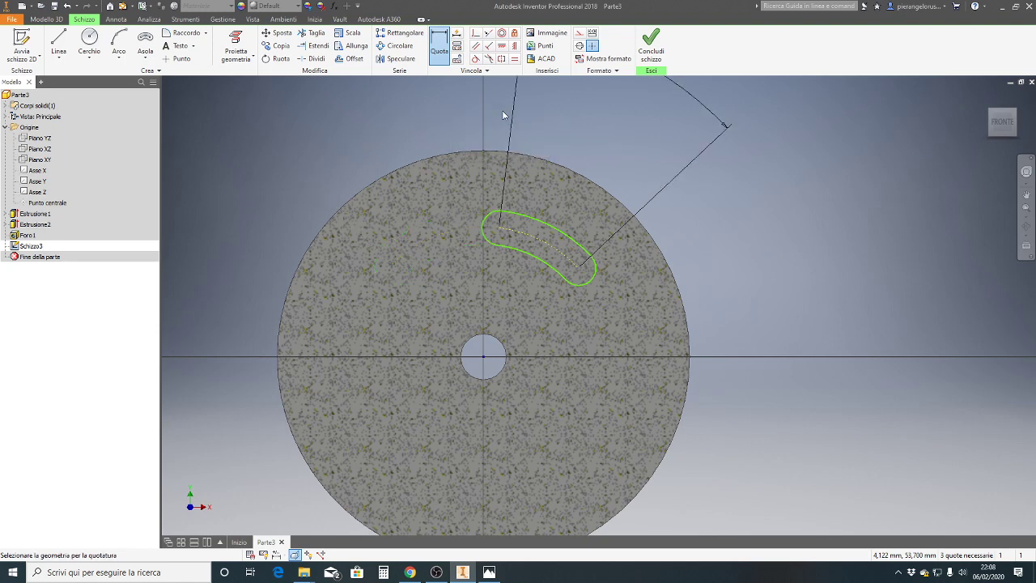
key(Escape)
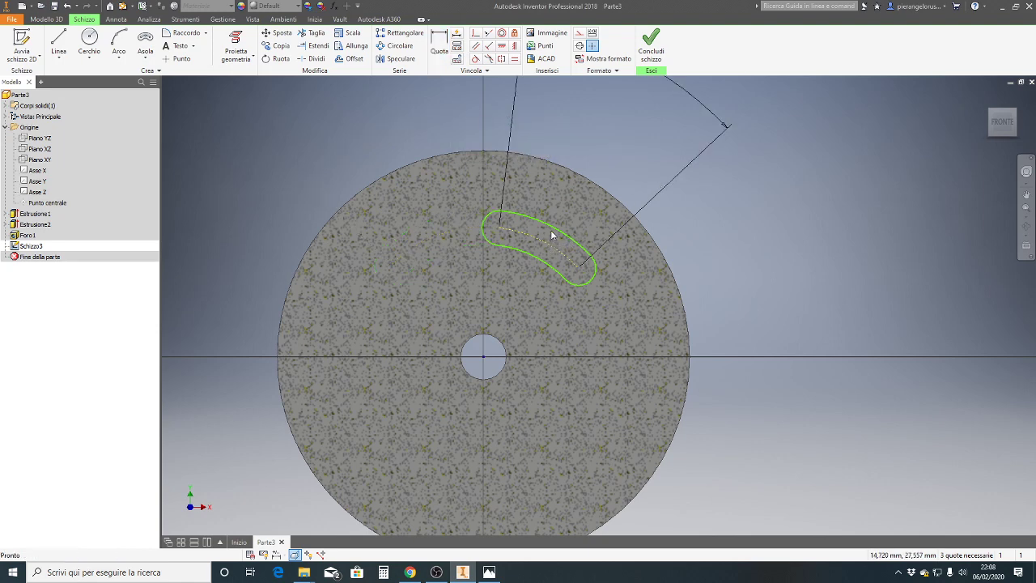
- Rotate the slot toward the upper left and briefly check the reference drawing
mouse_move(500, 231)
mouse_down()
mouse_move(400, 233)
mouse_move(429, 238)
mouse_up()
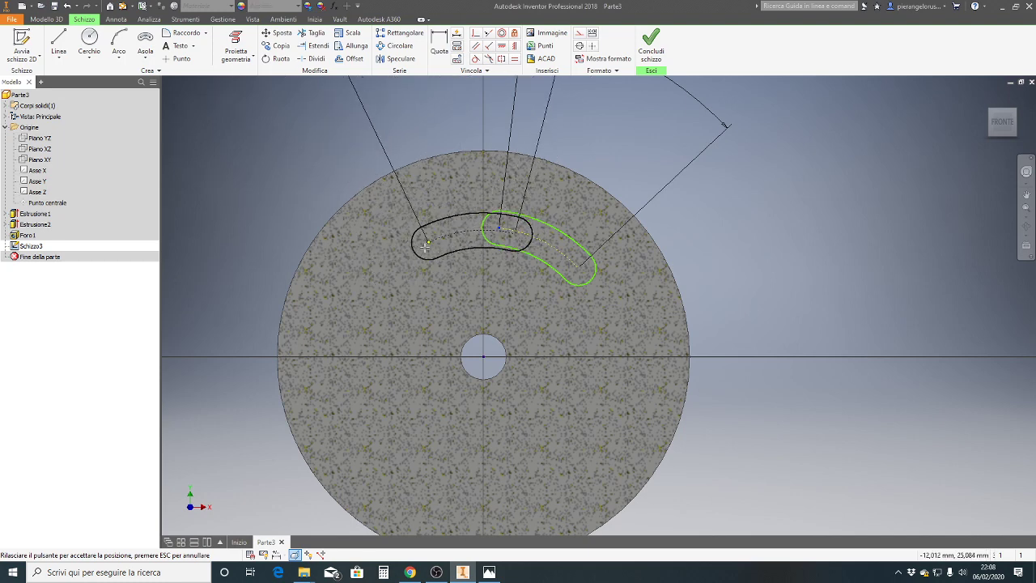
drag(429, 238, 430, 266)
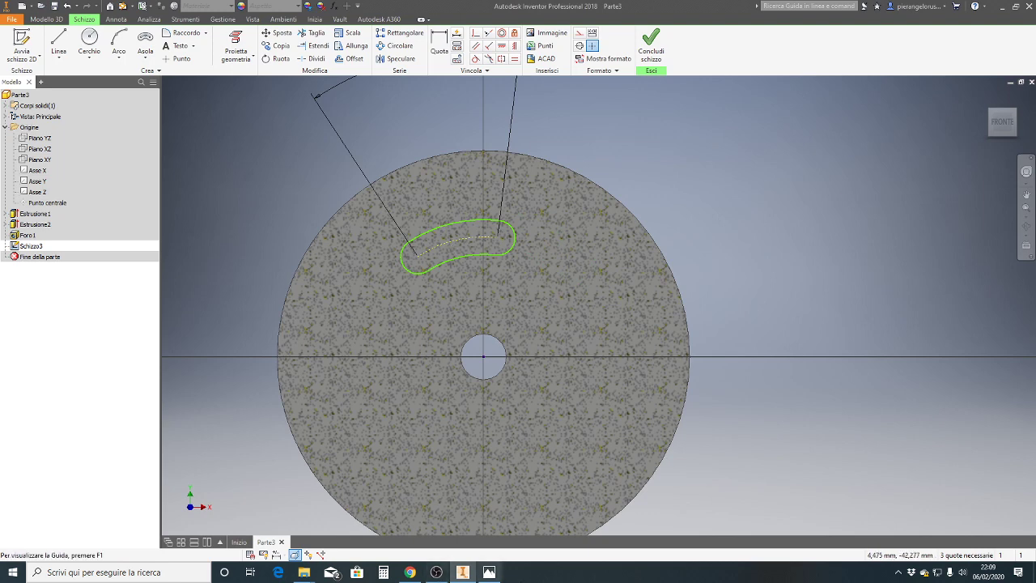
click(490, 572)
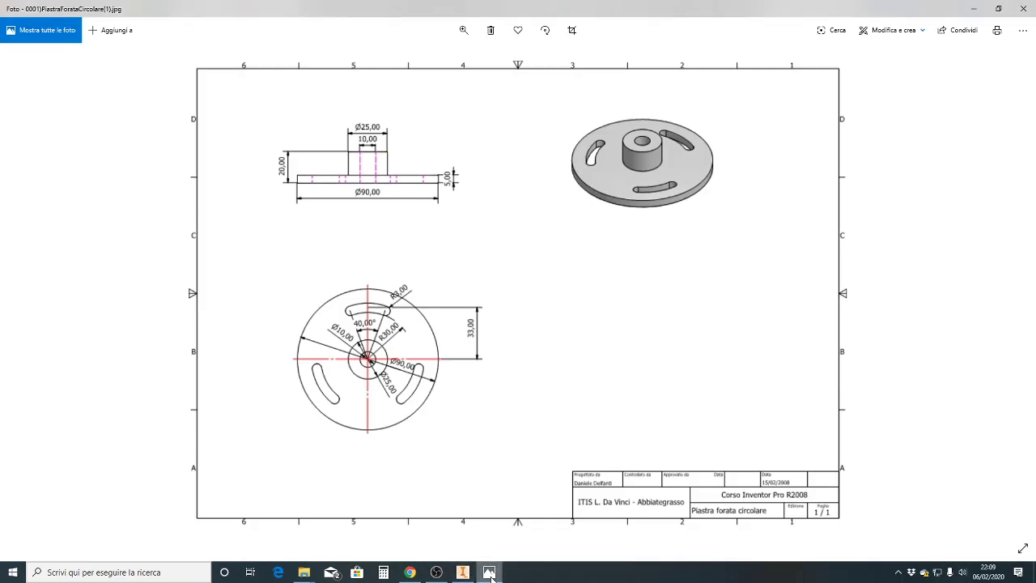
click(490, 572)
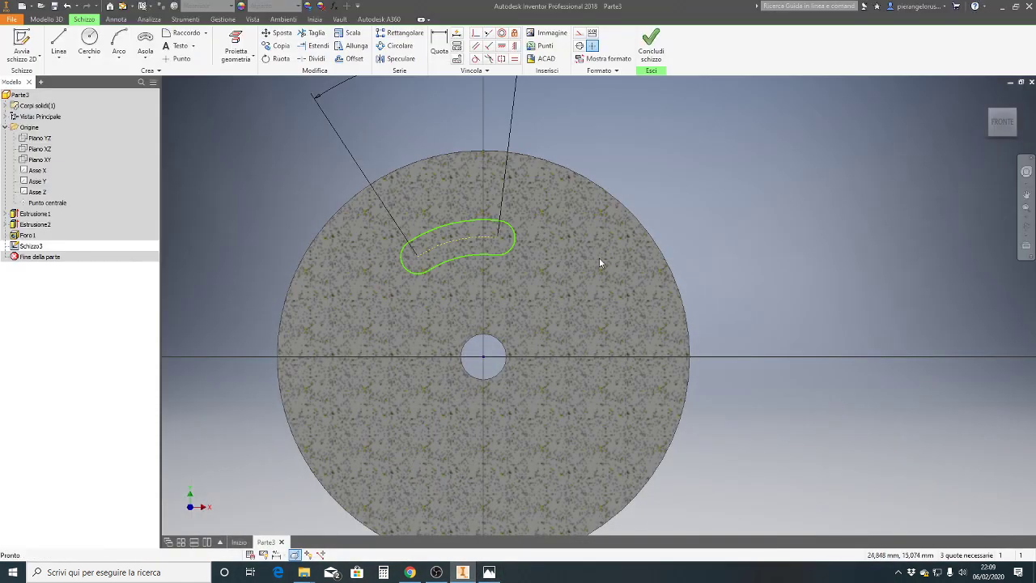
- Dimension the slot's end-arc radius to 3 mm and its centre-arc radius to 33 mm
click(443, 43)
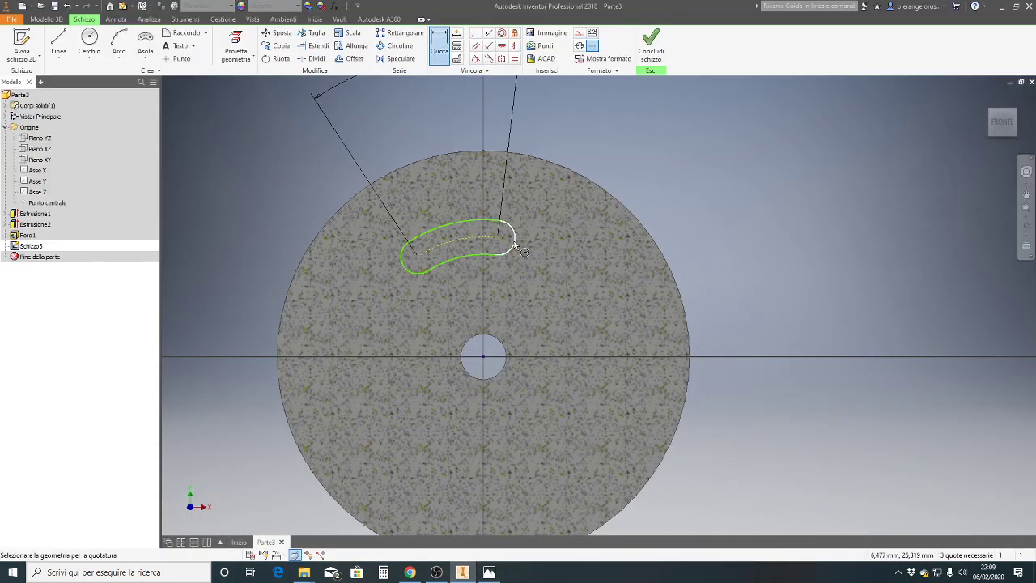
click(510, 235)
click(530, 233)
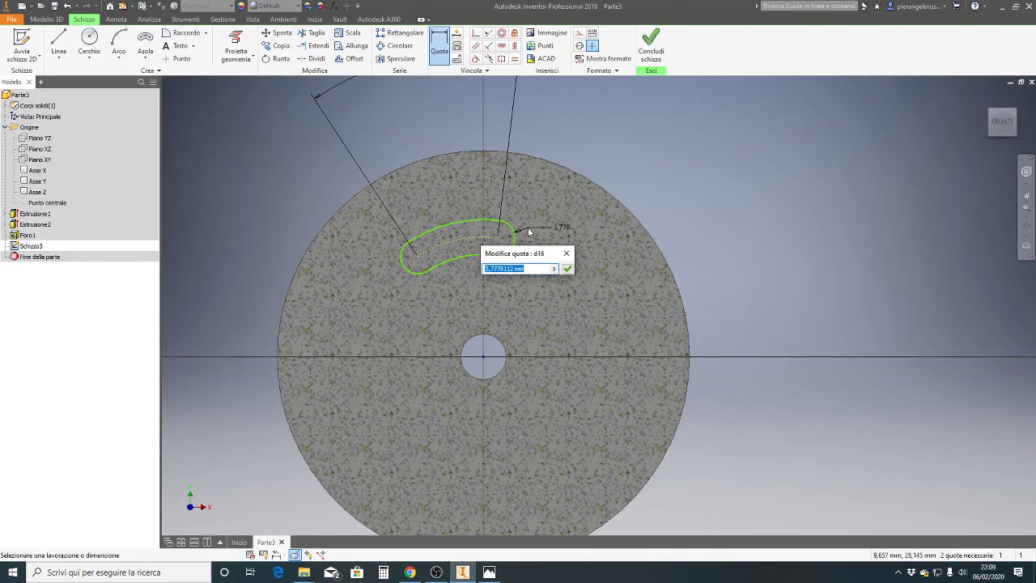
text(3)
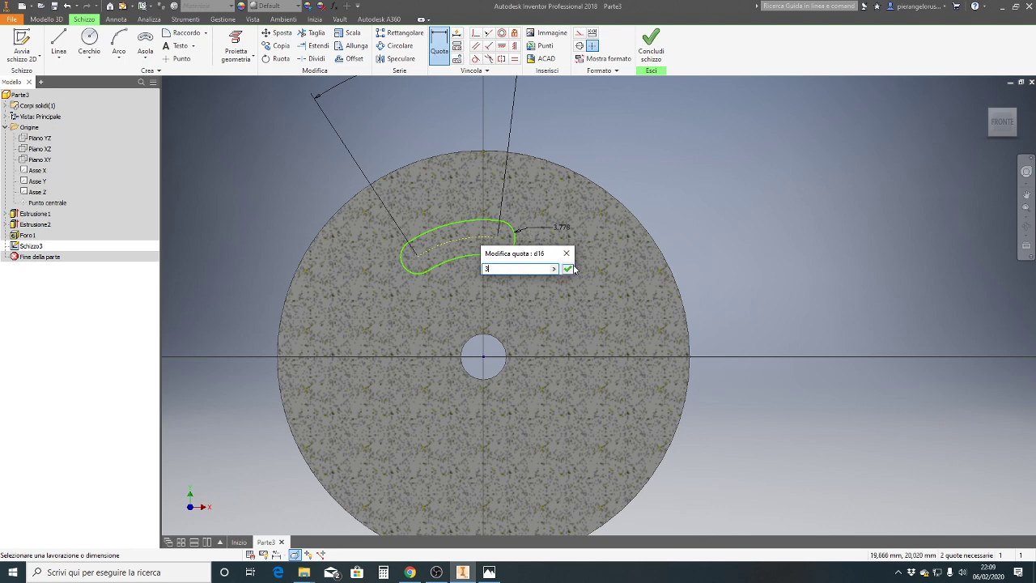
click(568, 269)
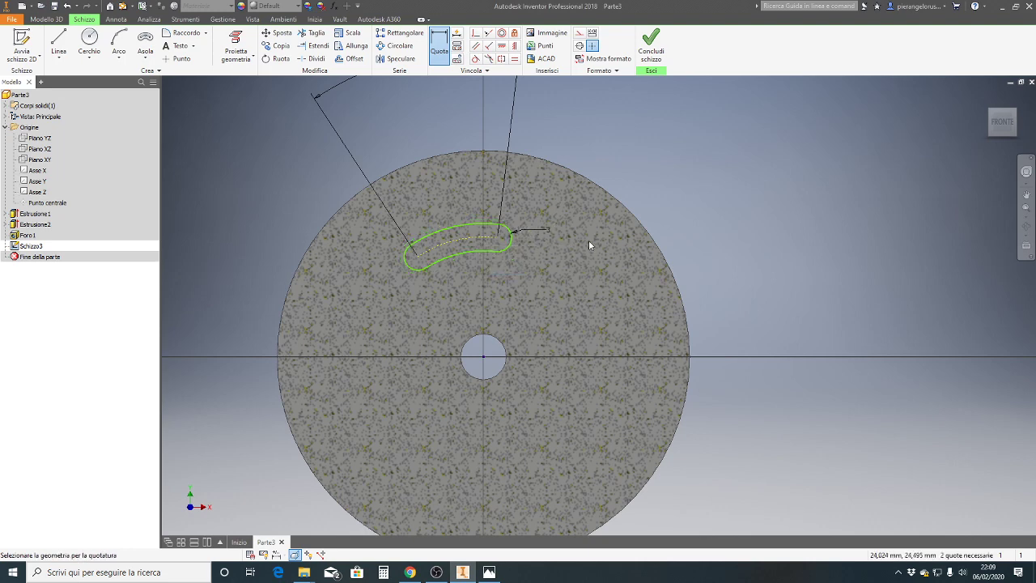
click(460, 240)
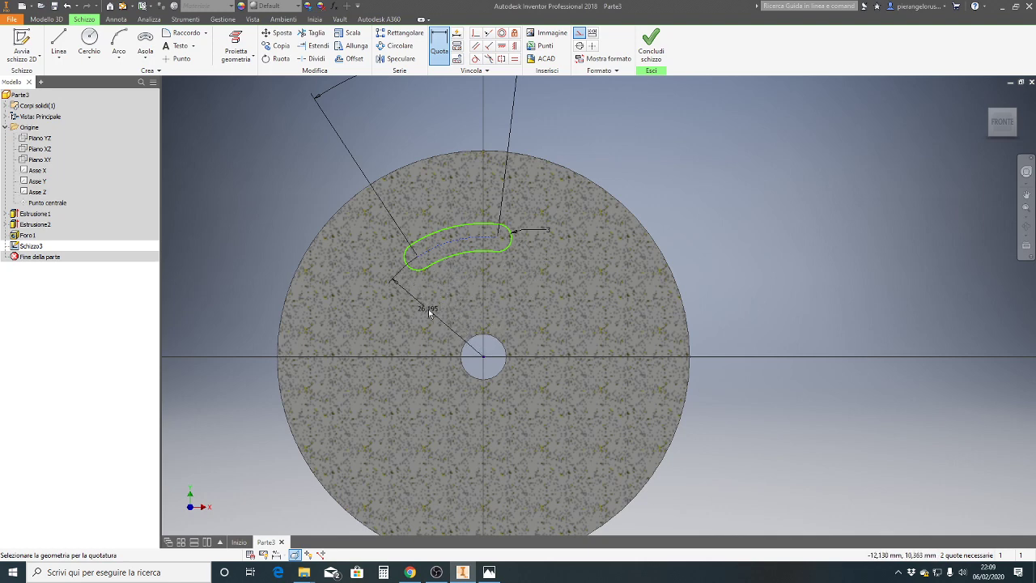
click(429, 312)
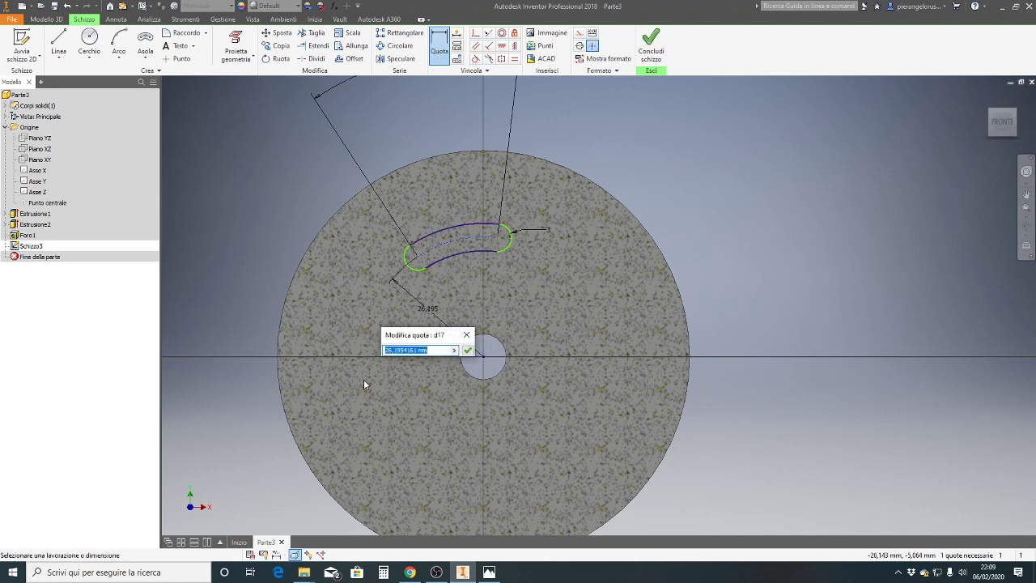
text(33)
key(Return)
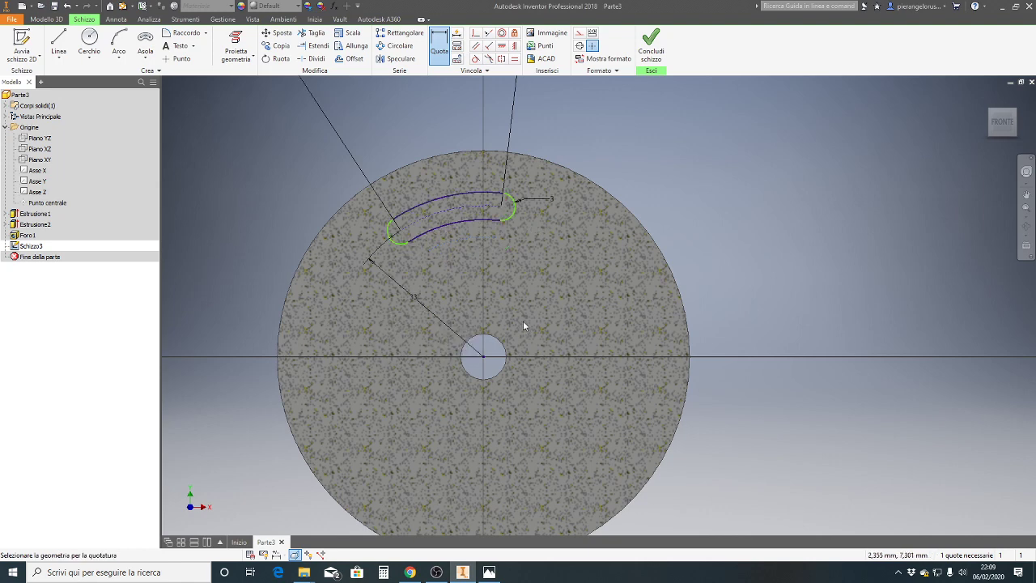
key(Escape)
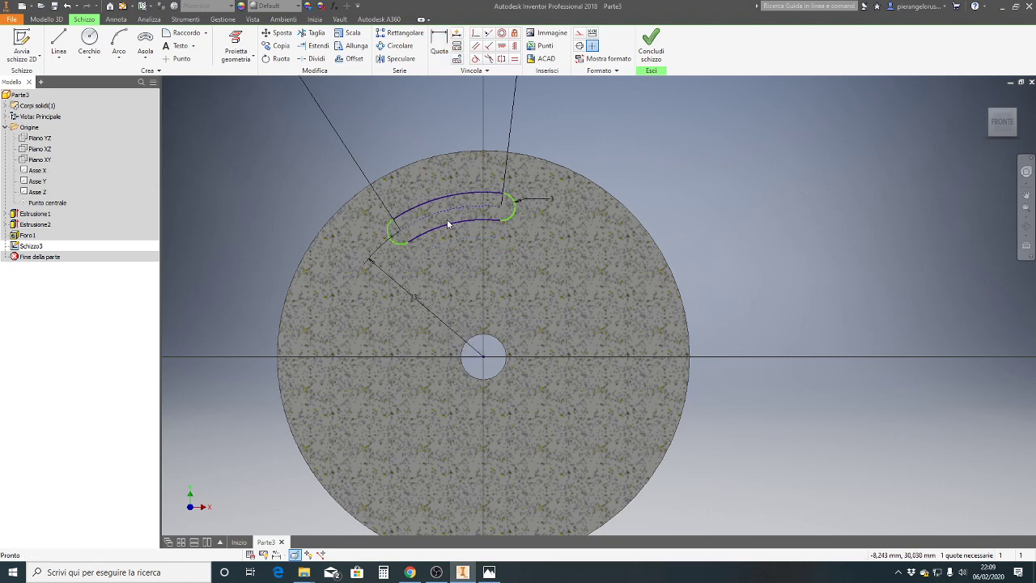
- Constrain the slot's top-arc midpoint vertically to the hub centre, fully constraining Schizzo3
mouse_move(477, 196)
mouse_down()
mouse_move(480, 209)
mouse_move(486, 197)
mouse_up()
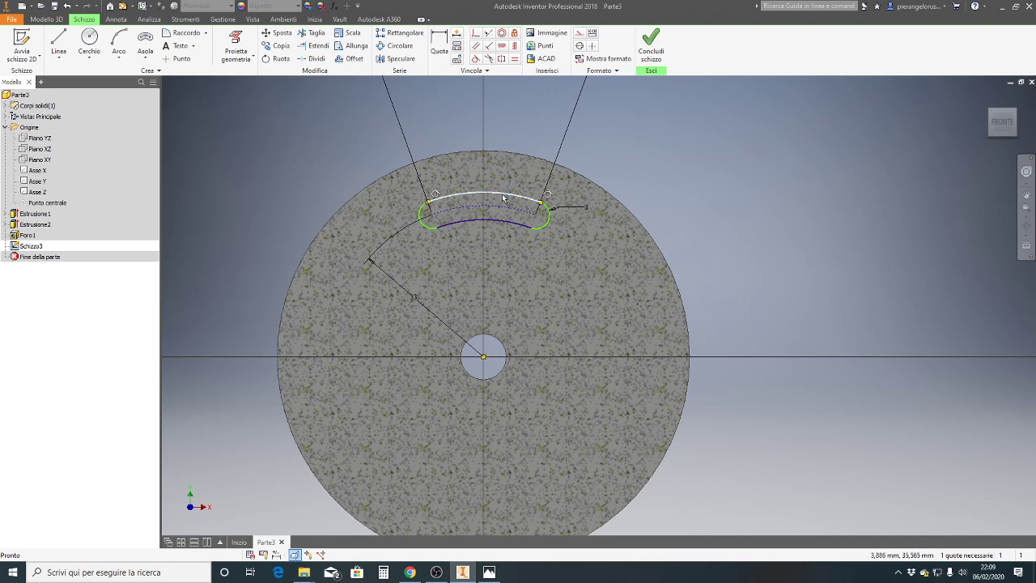
drag(491, 198, 500, 196)
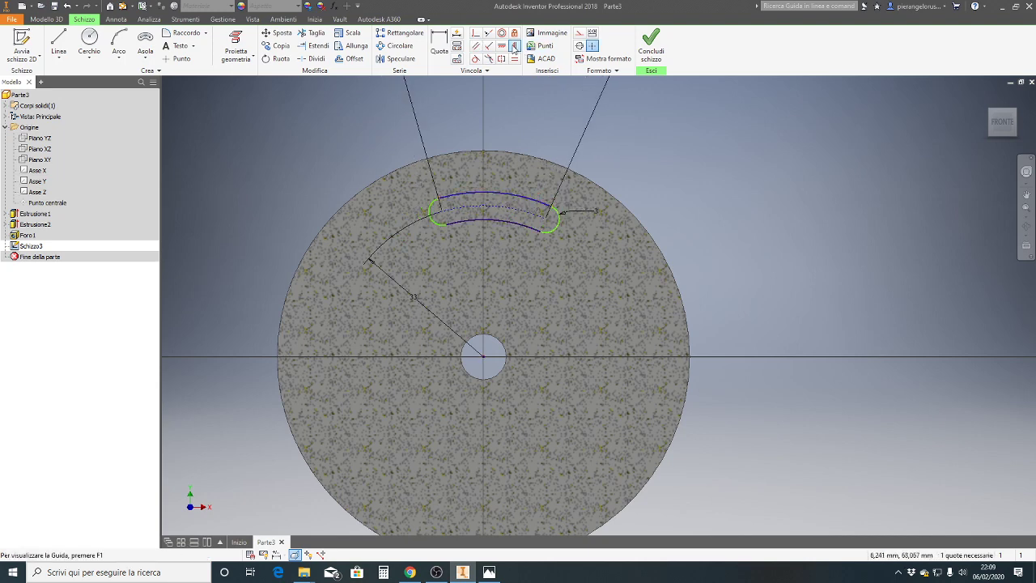
click(514, 46)
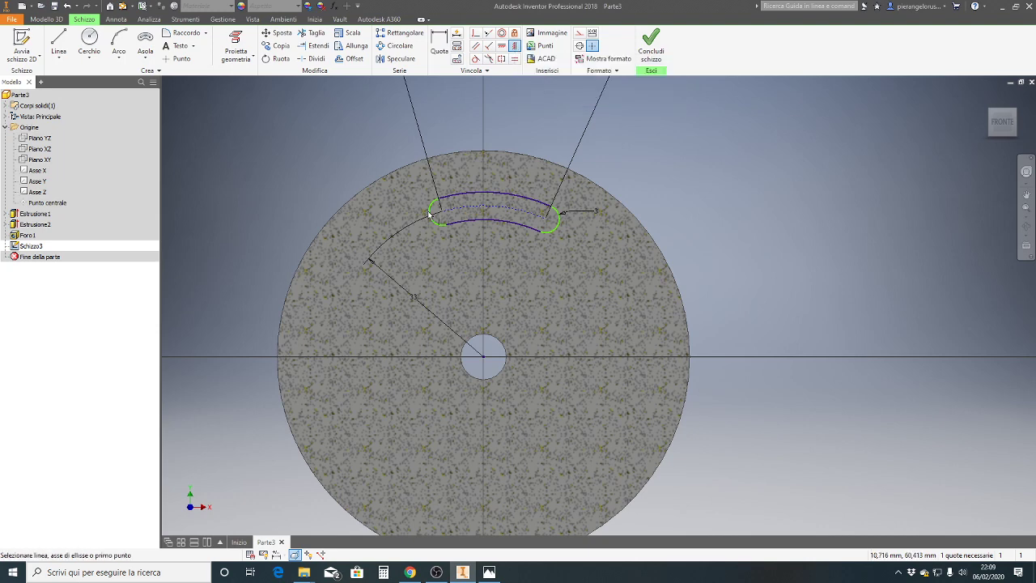
click(497, 194)
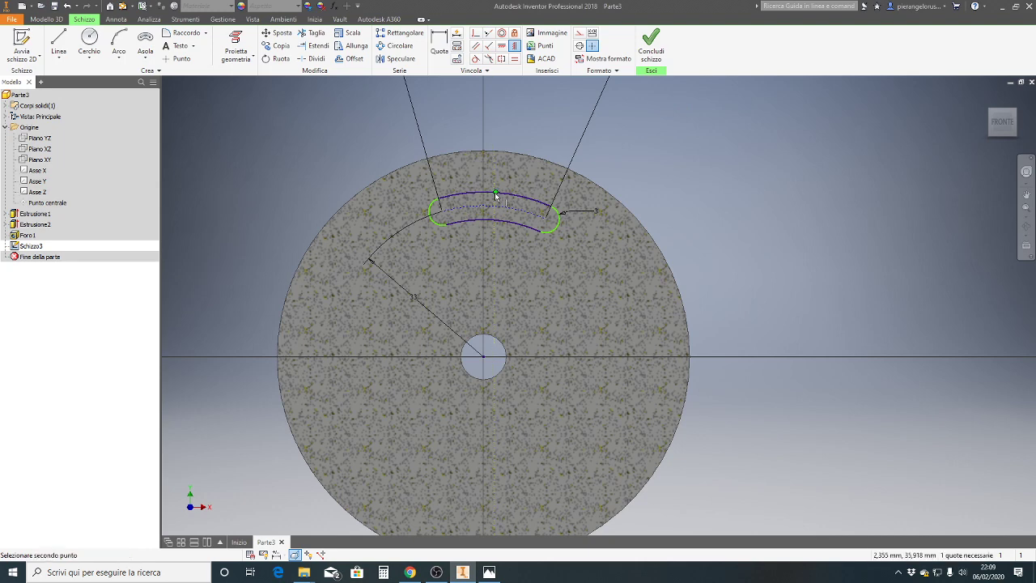
click(484, 359)
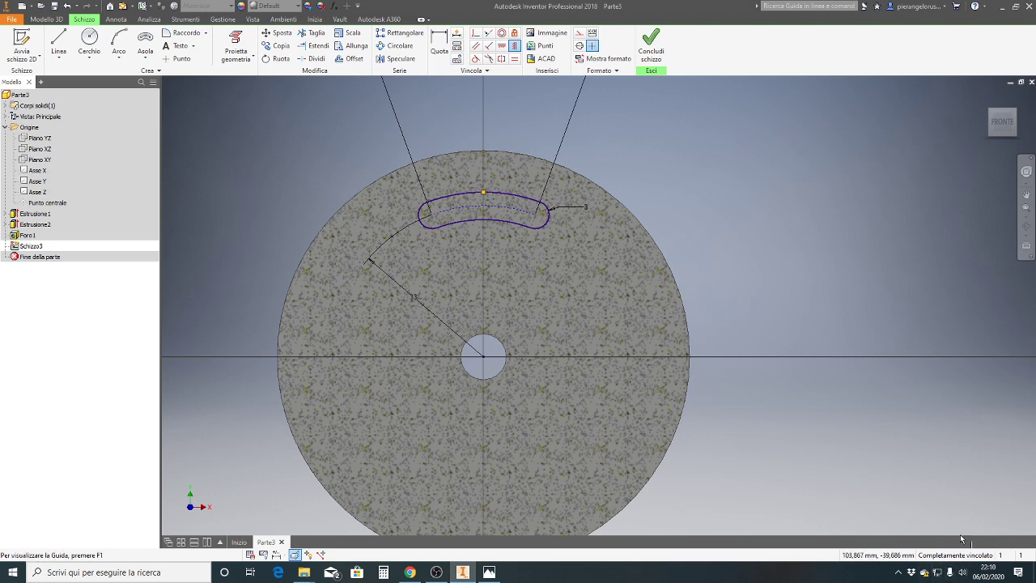
- Finish the sketch and set up a Taglia extrusion of the slot with extent Tutte
click(650, 48)
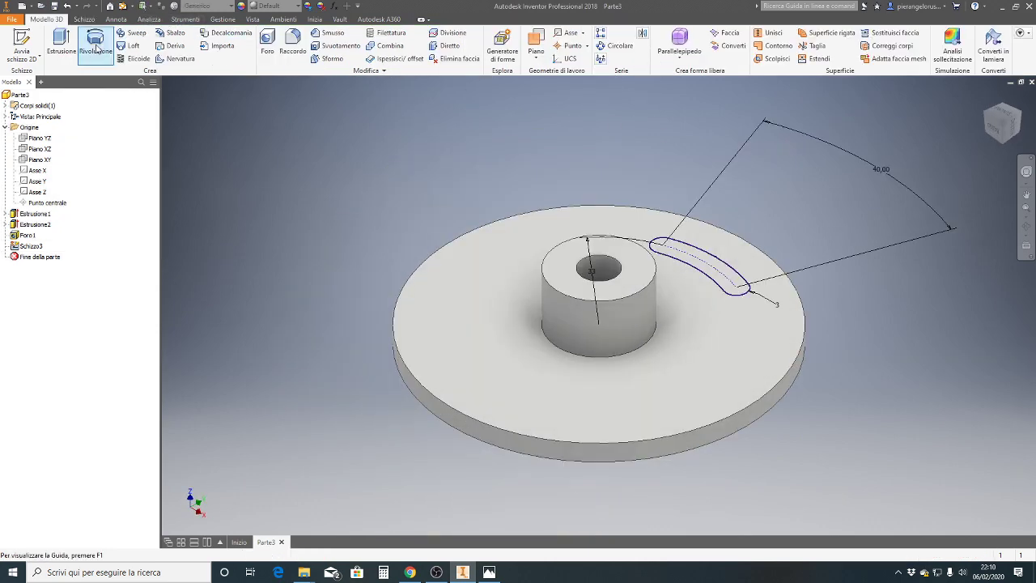
click(60, 42)
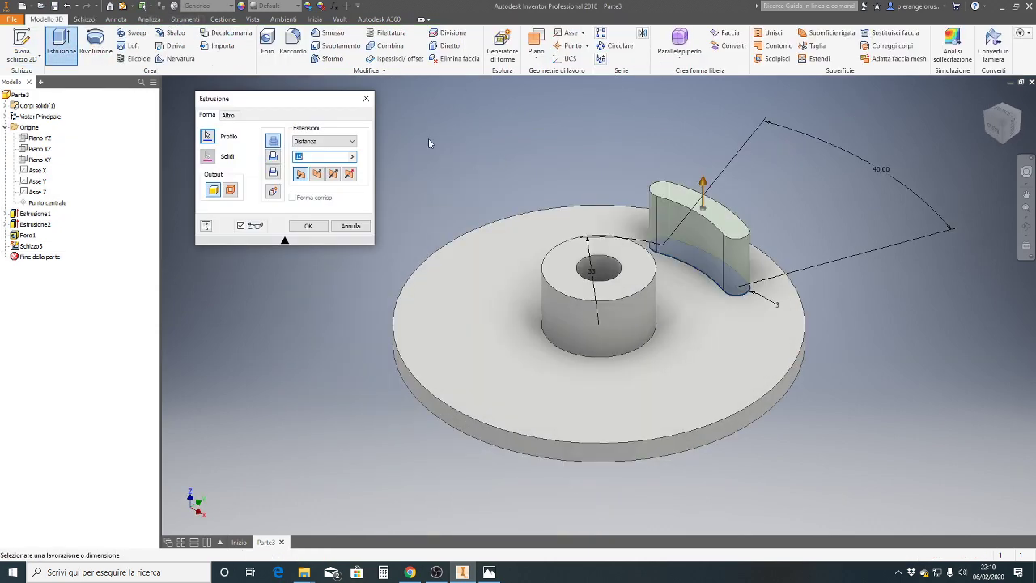
click(273, 157)
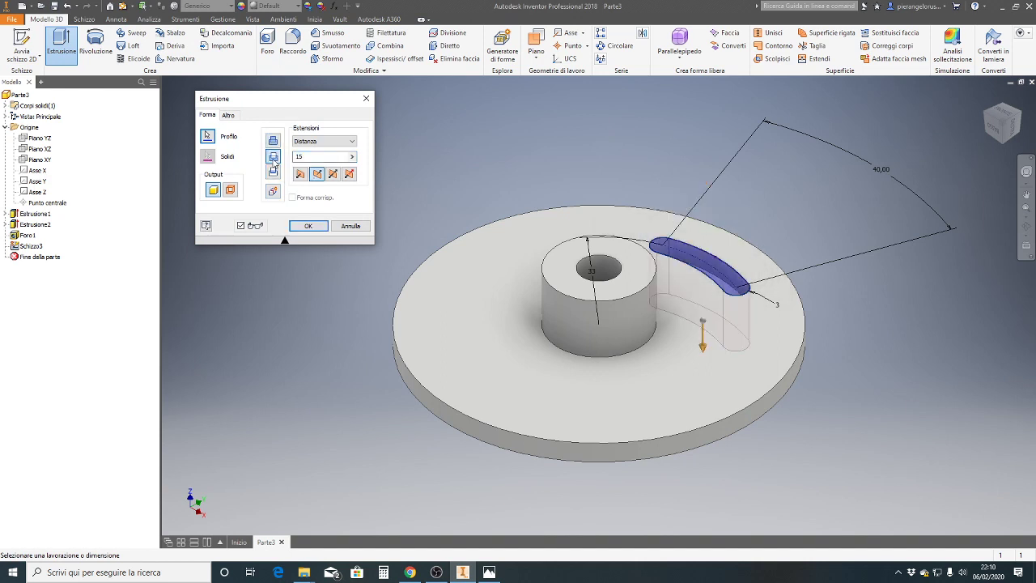
click(298, 156)
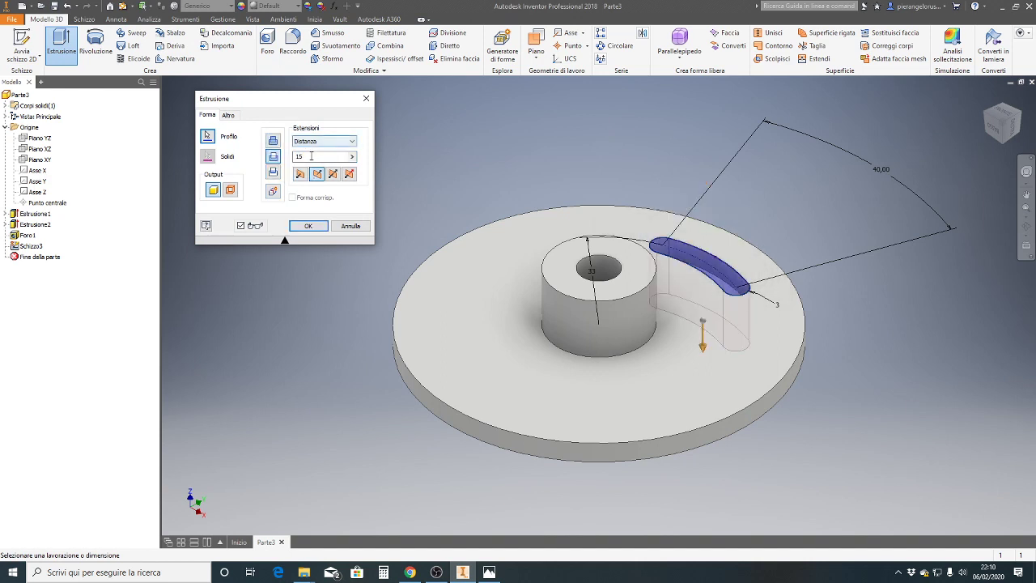
click(347, 143)
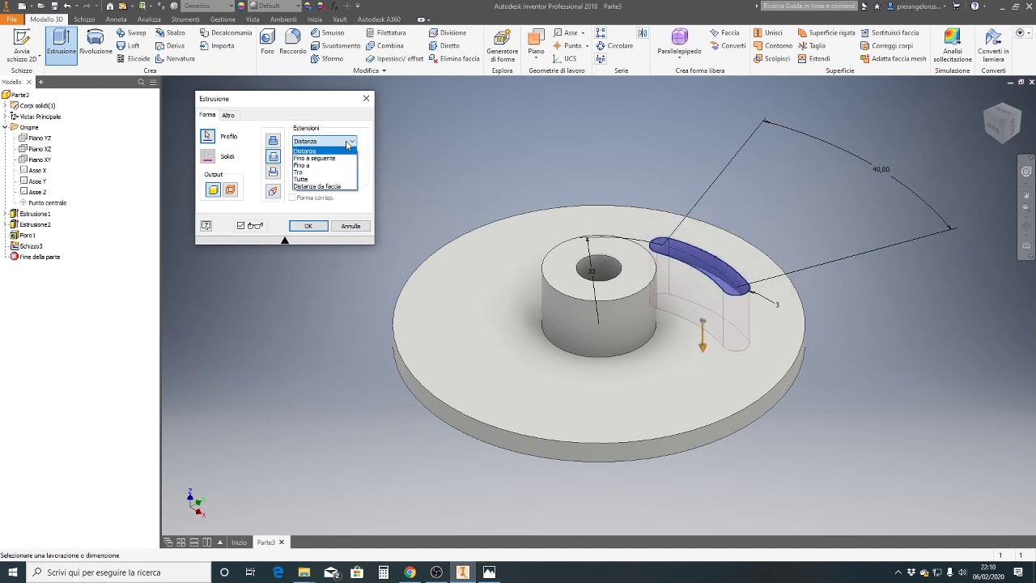
click(303, 179)
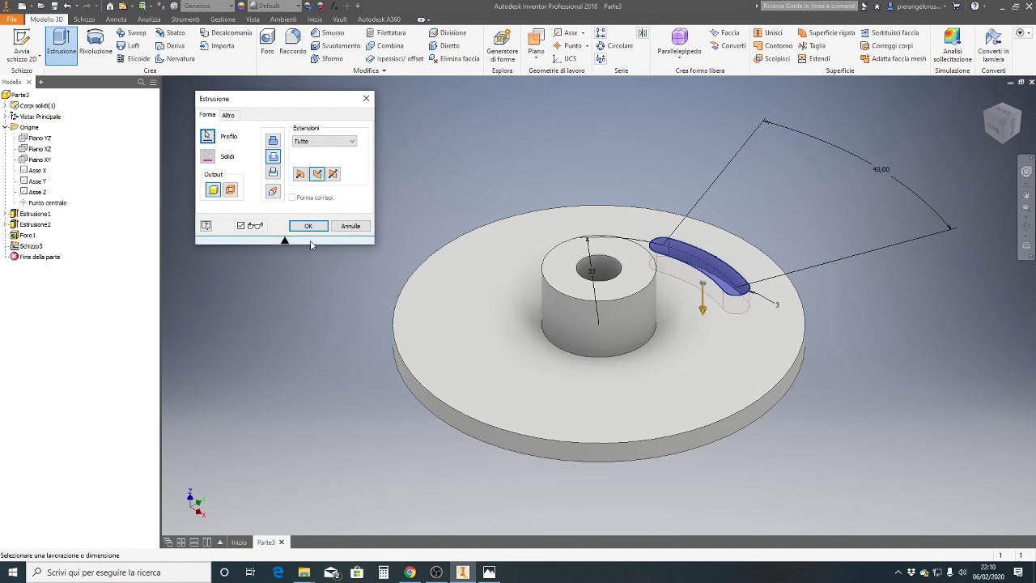
- Apply the through-all slot cut, then inspect it from the front and return to Home view
click(310, 227)
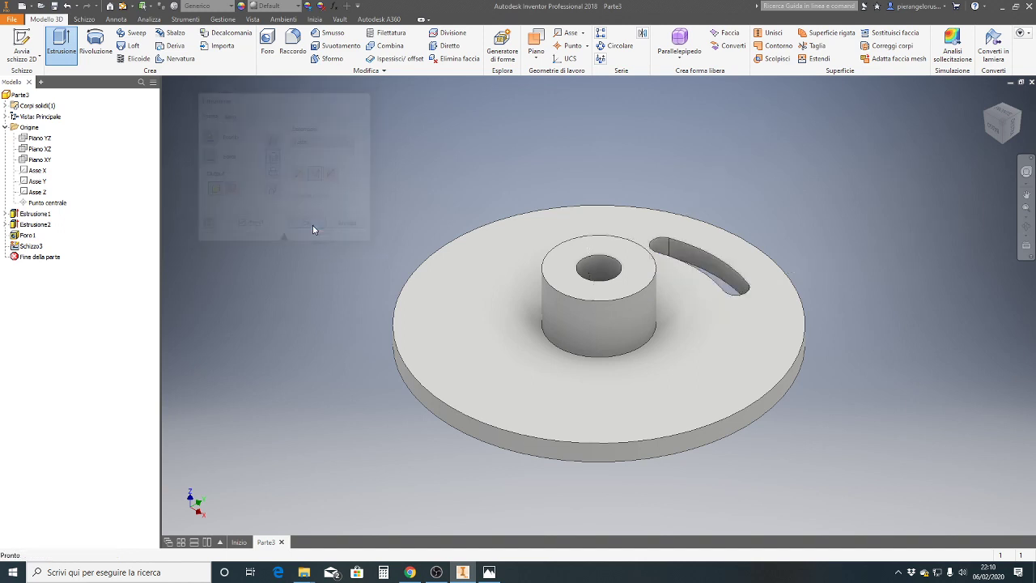
click(1015, 110)
mouse_move(1002, 121)
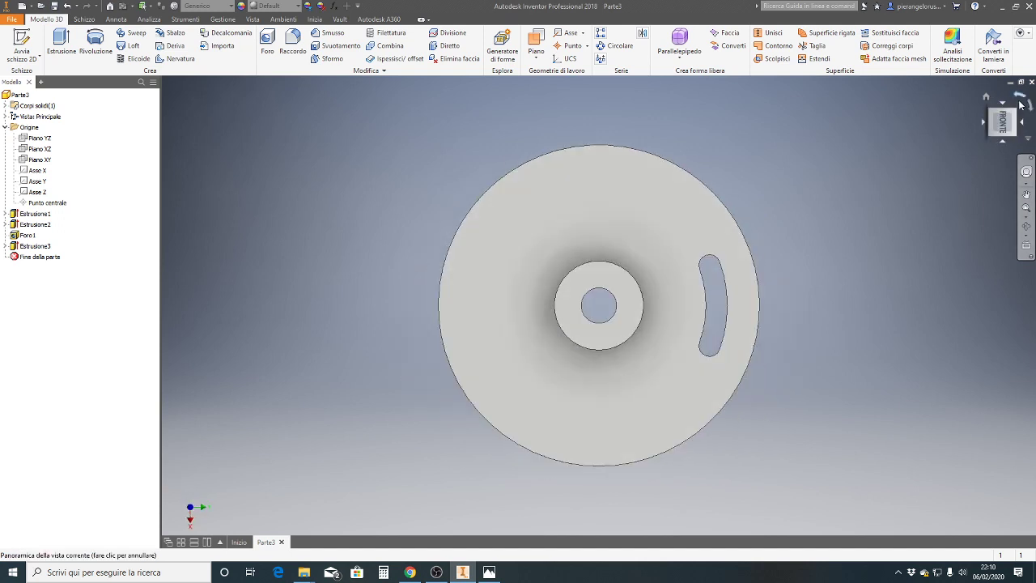
click(1022, 95)
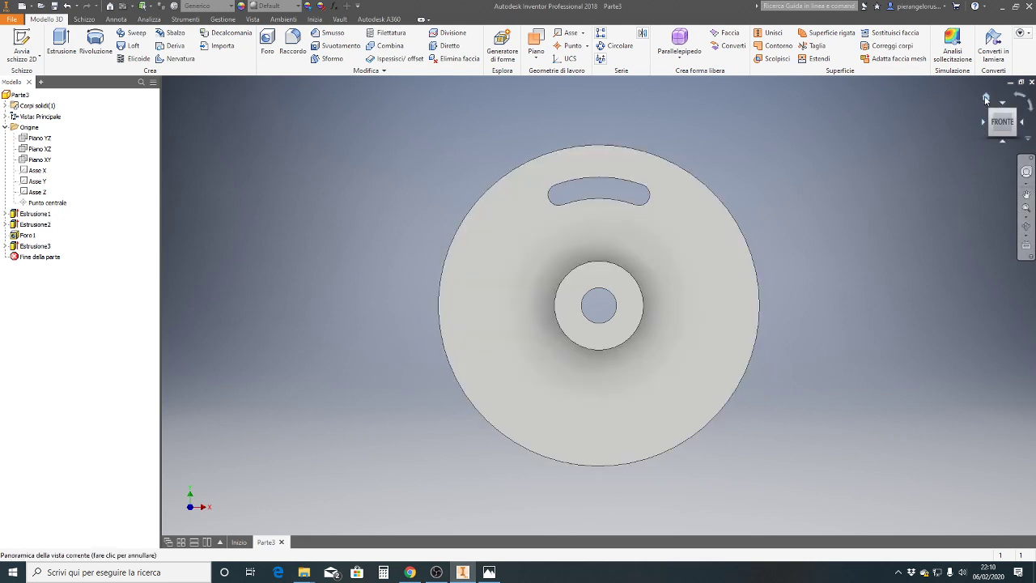
click(986, 96)
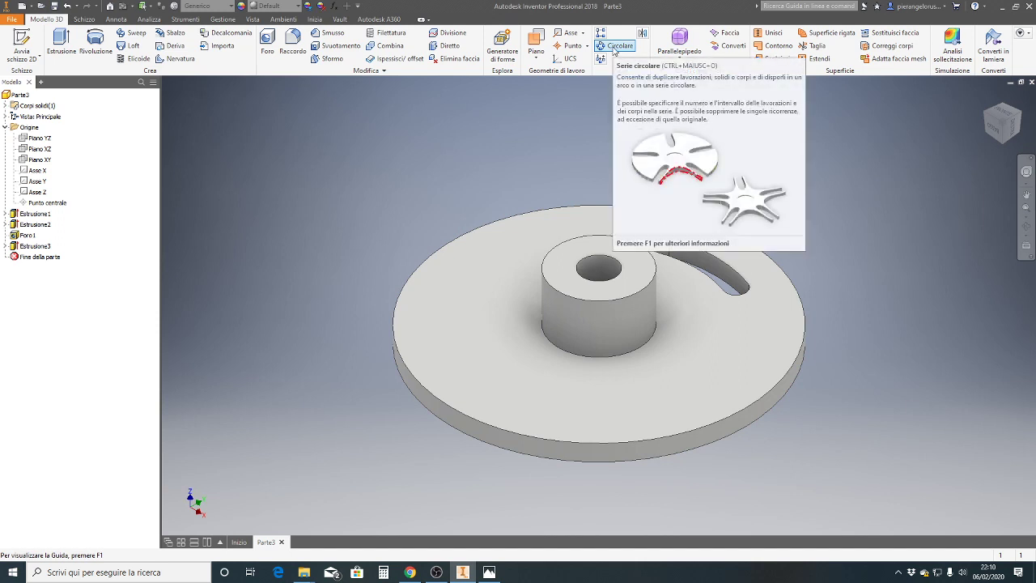
click(614, 48)
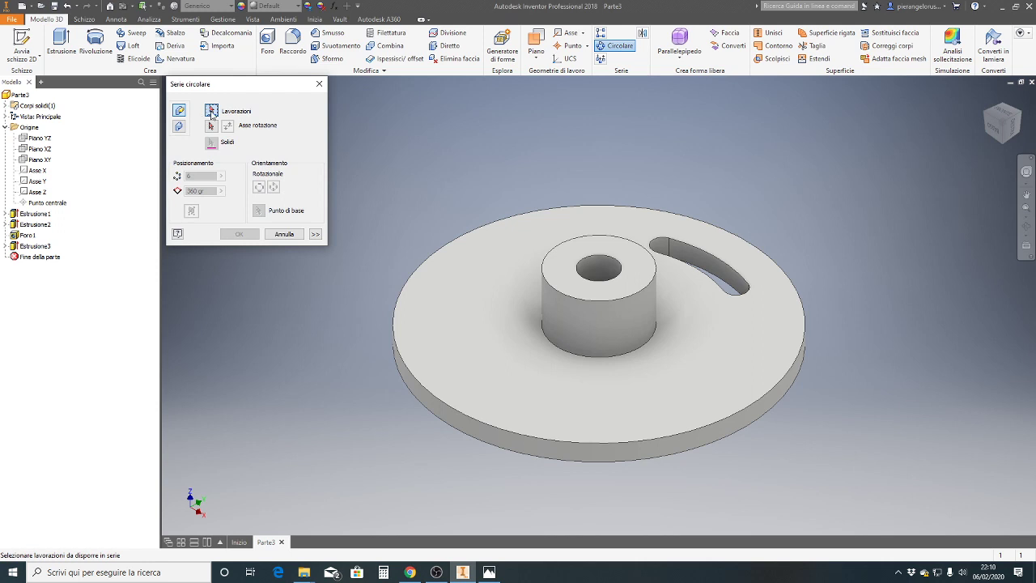
click(711, 260)
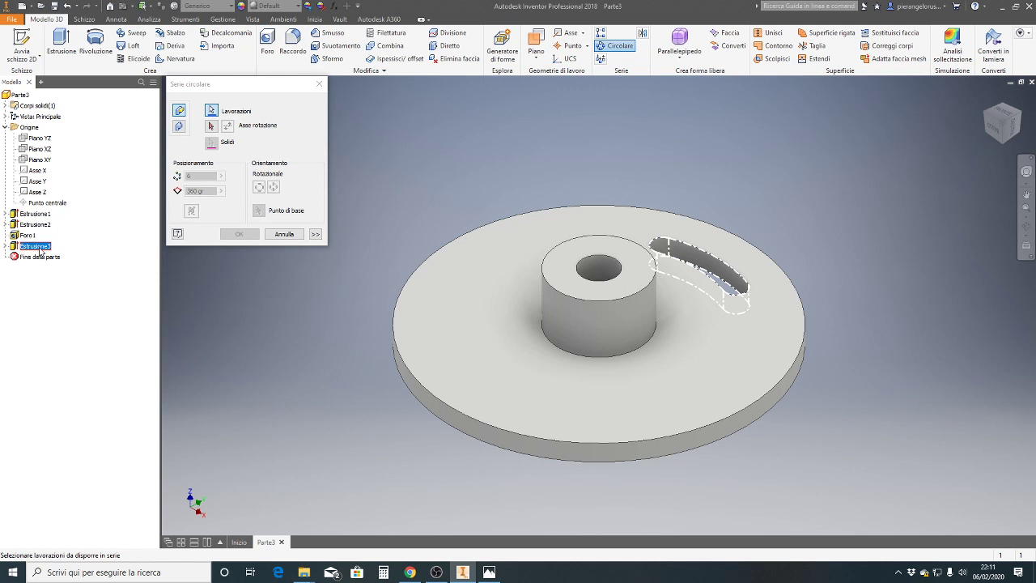
click(284, 234)
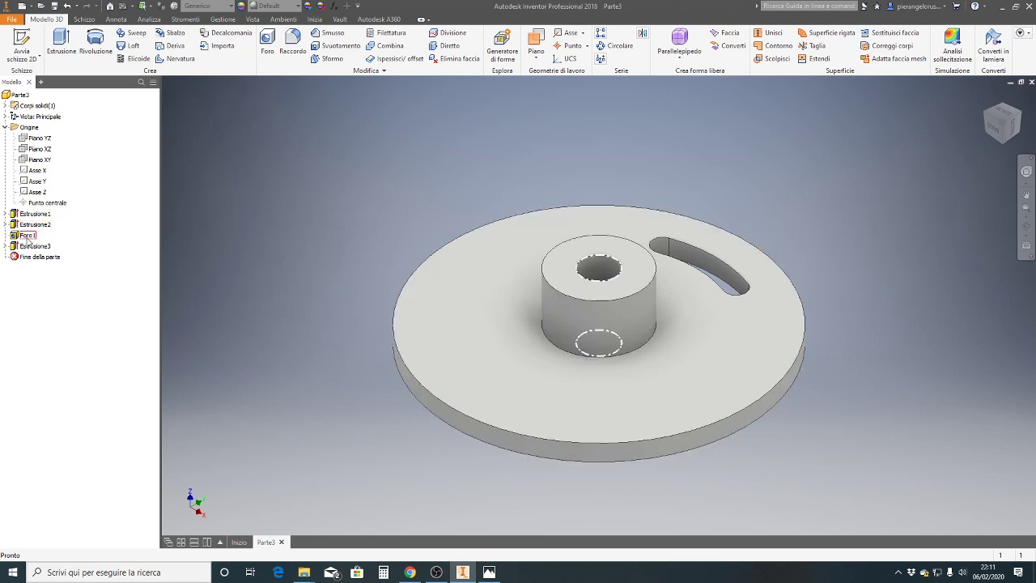
- Expand Estrusione1, Estrusione2 and Estrusione3 in the browser to reveal their sketches
click(6, 214)
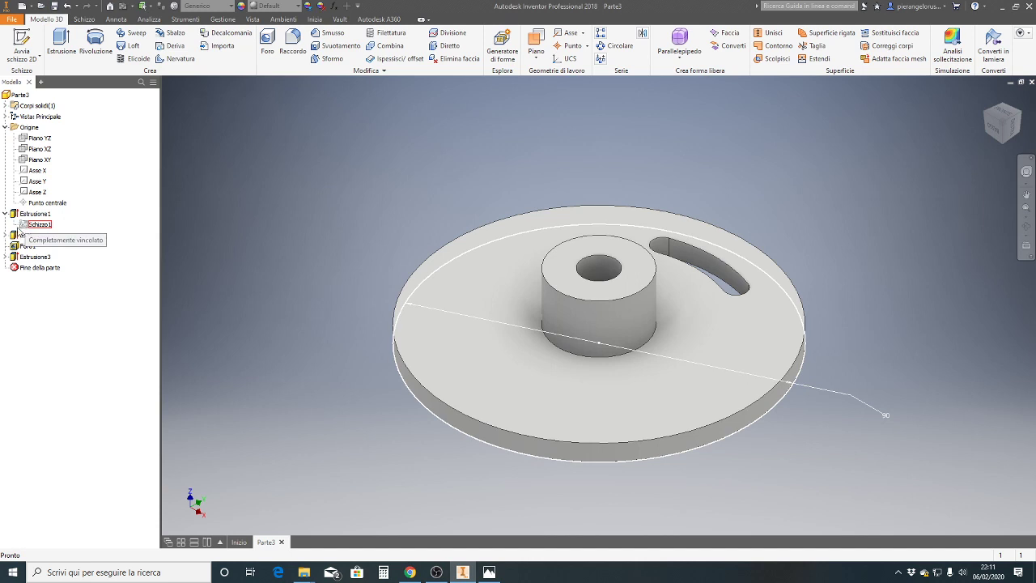
click(5, 235)
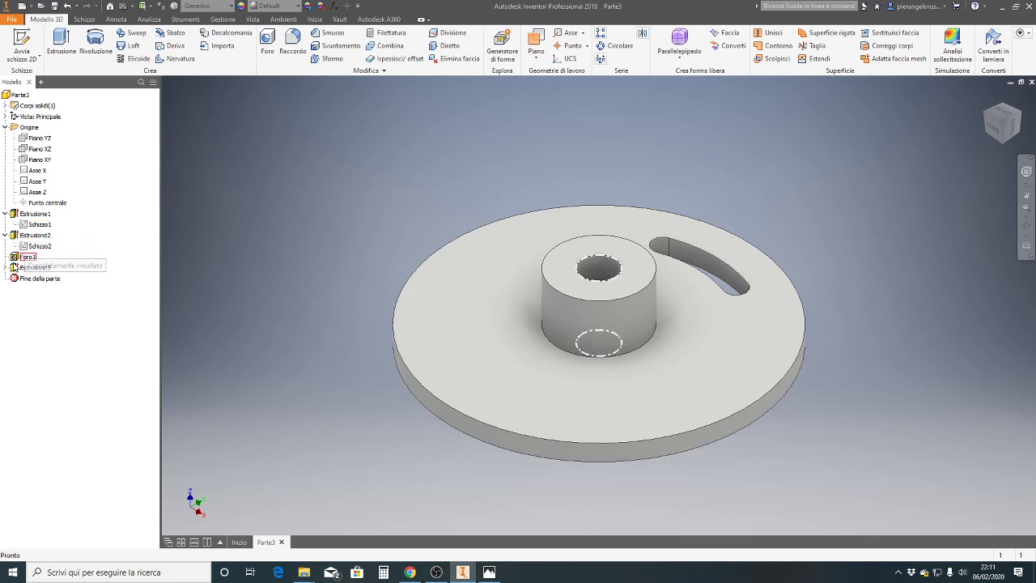
click(6, 268)
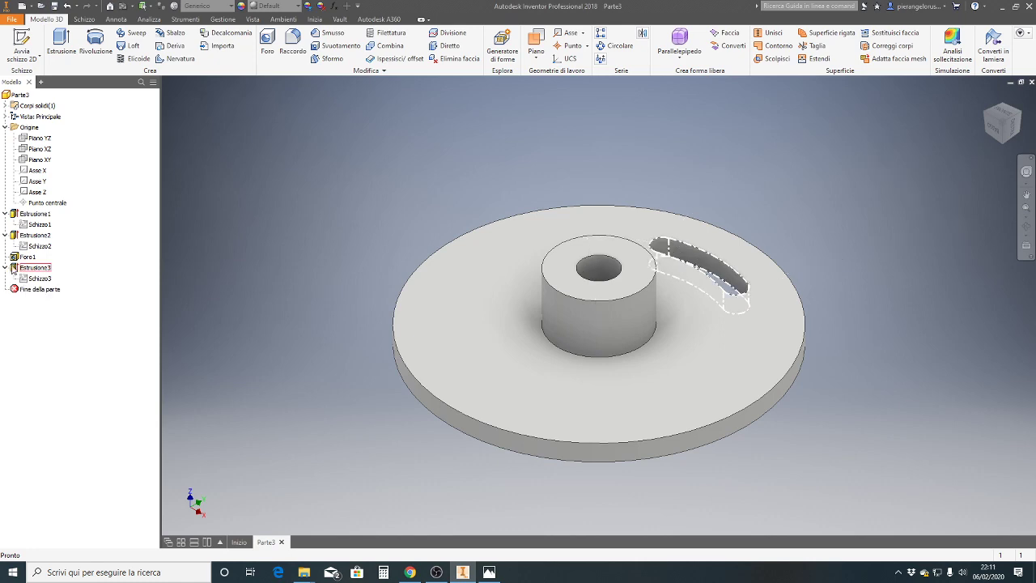
- Inspect Schizzo3 and the Estrusione3 settings, closing both without changes
double_click(33, 280)
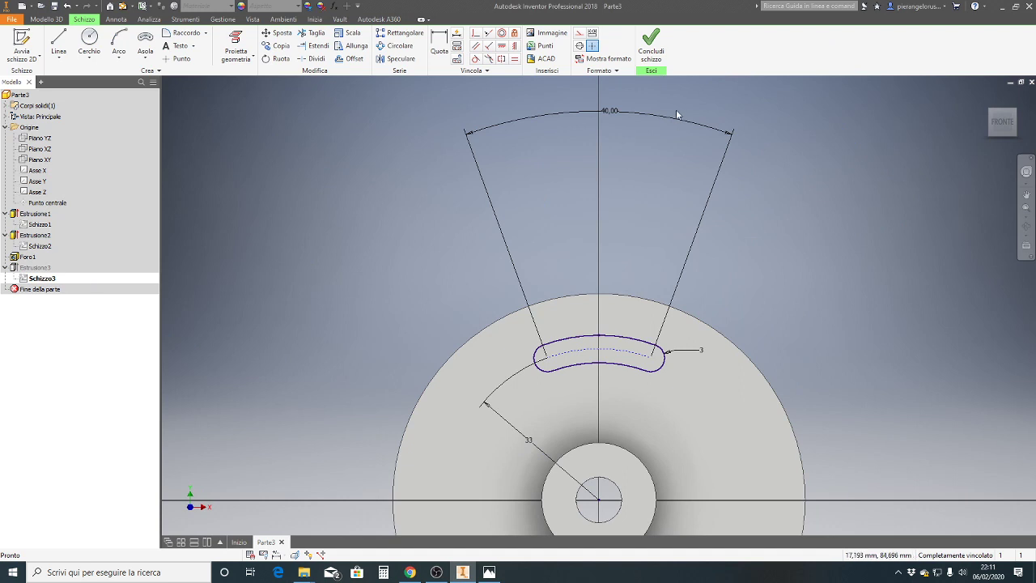
click(650, 45)
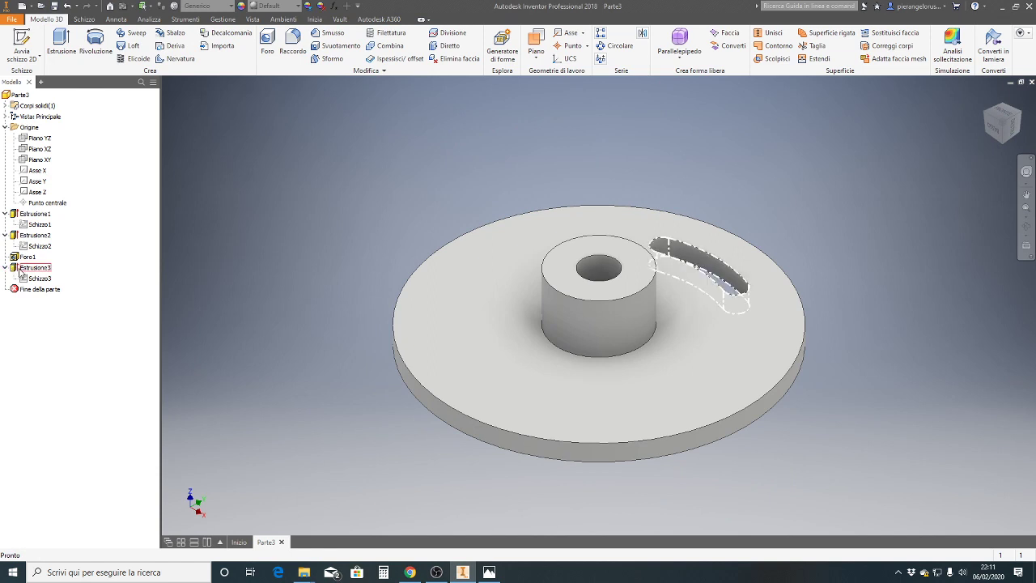
double_click(15, 270)
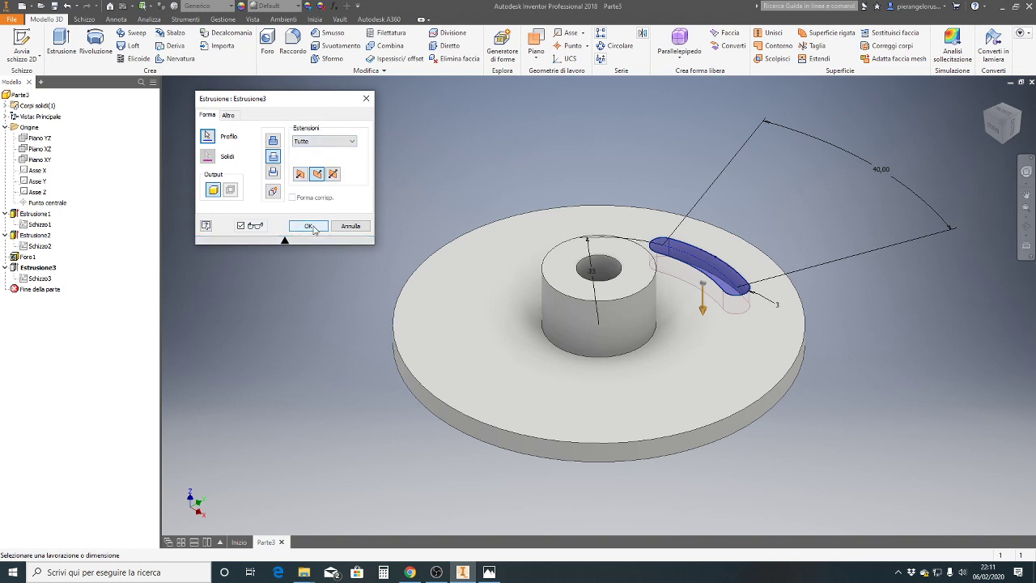
click(351, 227)
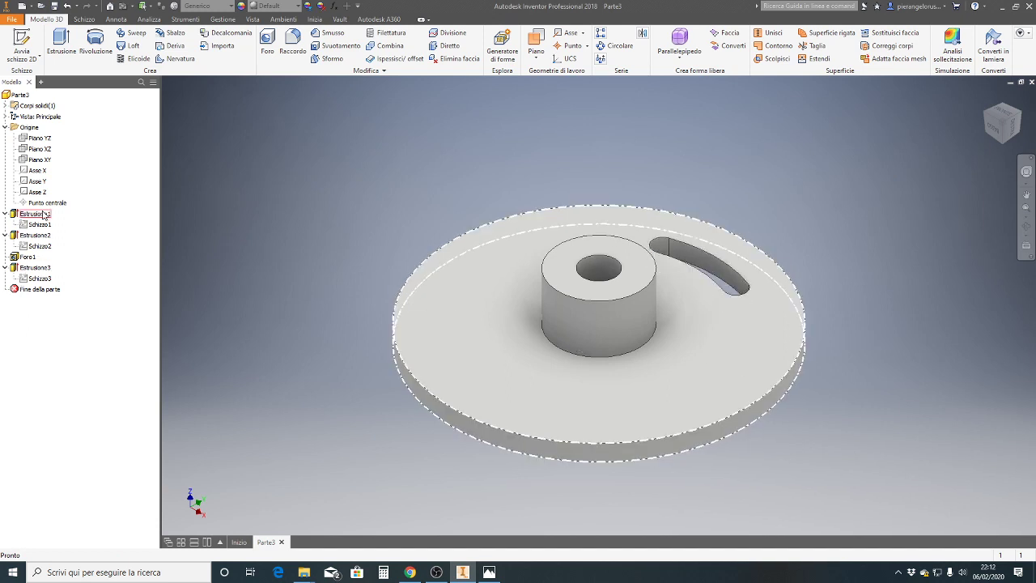
click(35, 268)
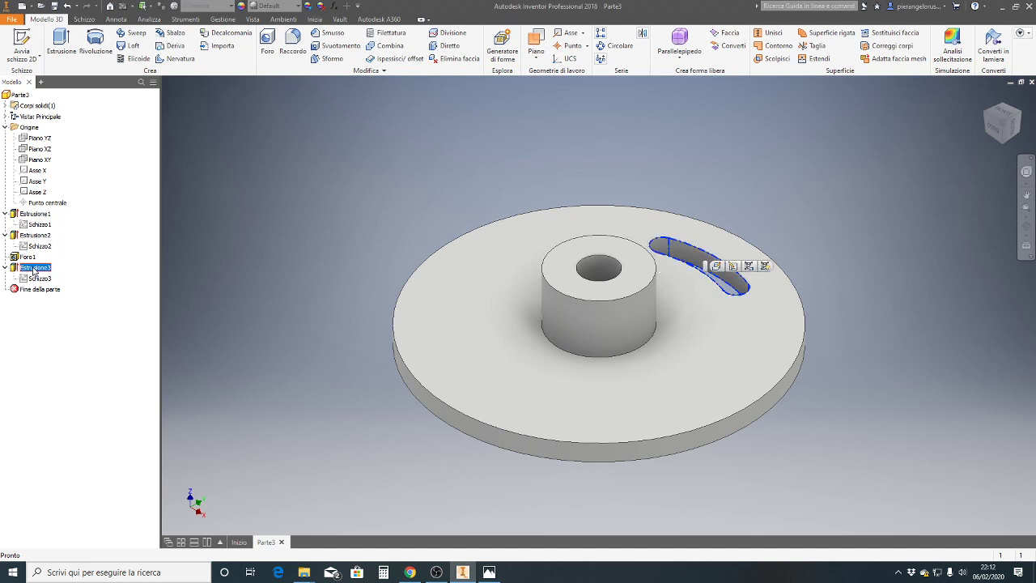
- Rename the slot cut feature to asola
click(35, 268)
text(asola)
click(91, 325)
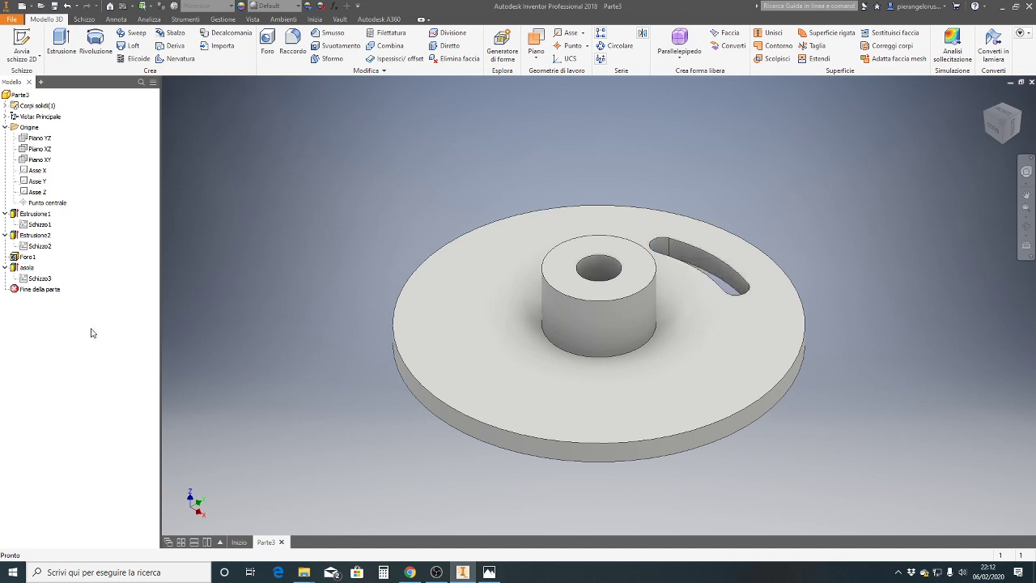
- Rename the hub extrusion Estrusione2 to mozzo
double_click(36, 235)
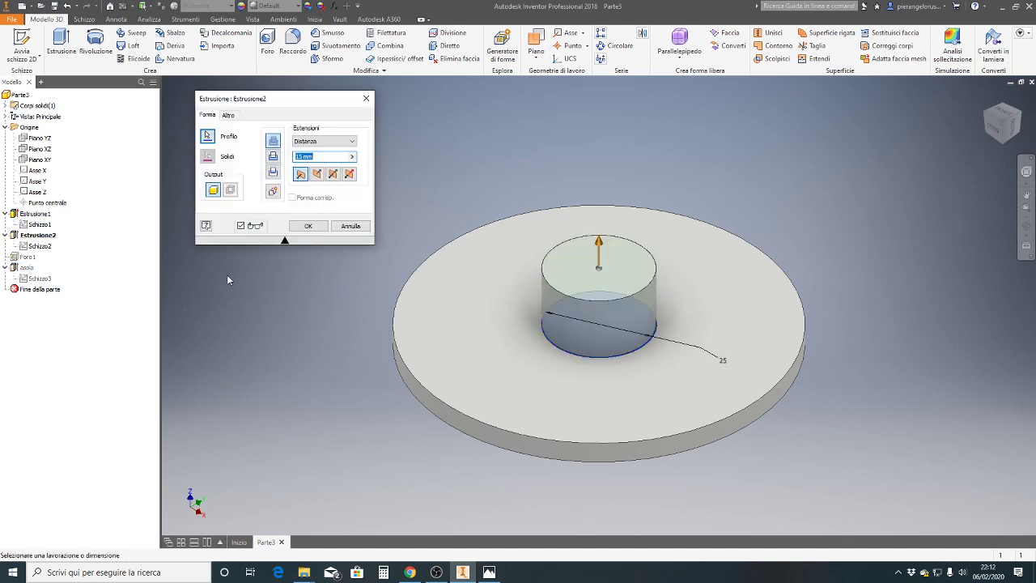
click(350, 226)
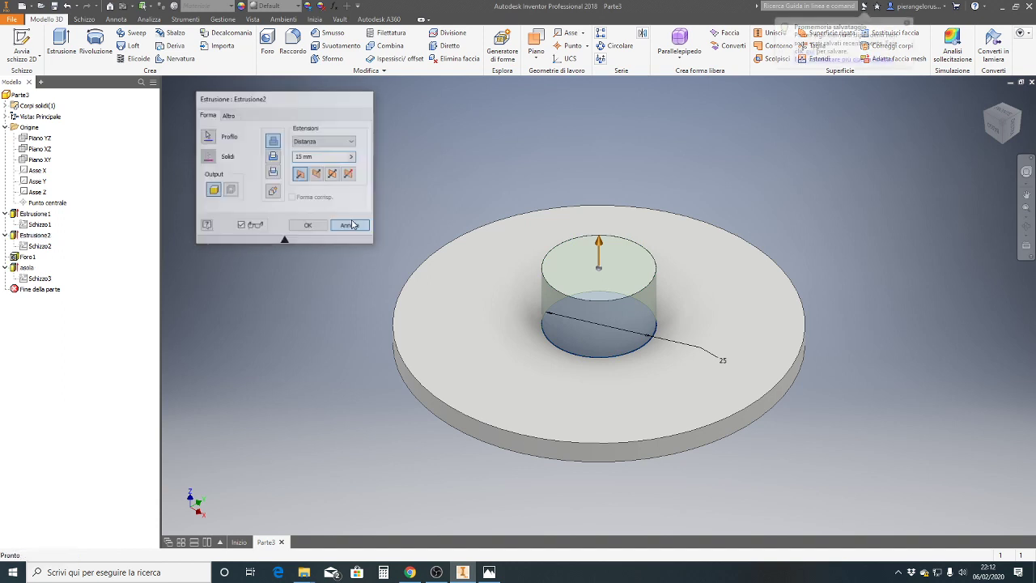
click(35, 236)
click(36, 236)
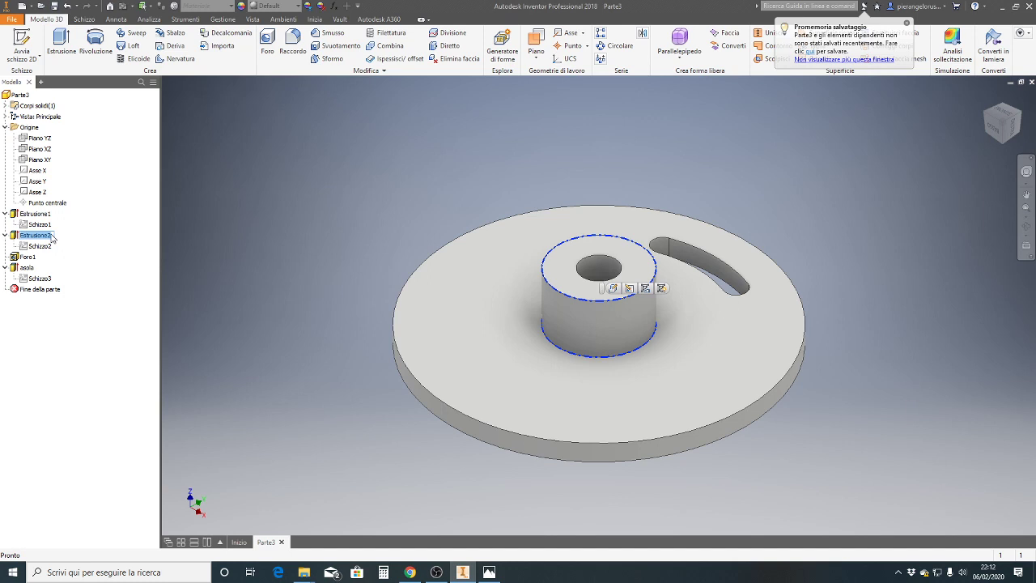
text(mozzo)
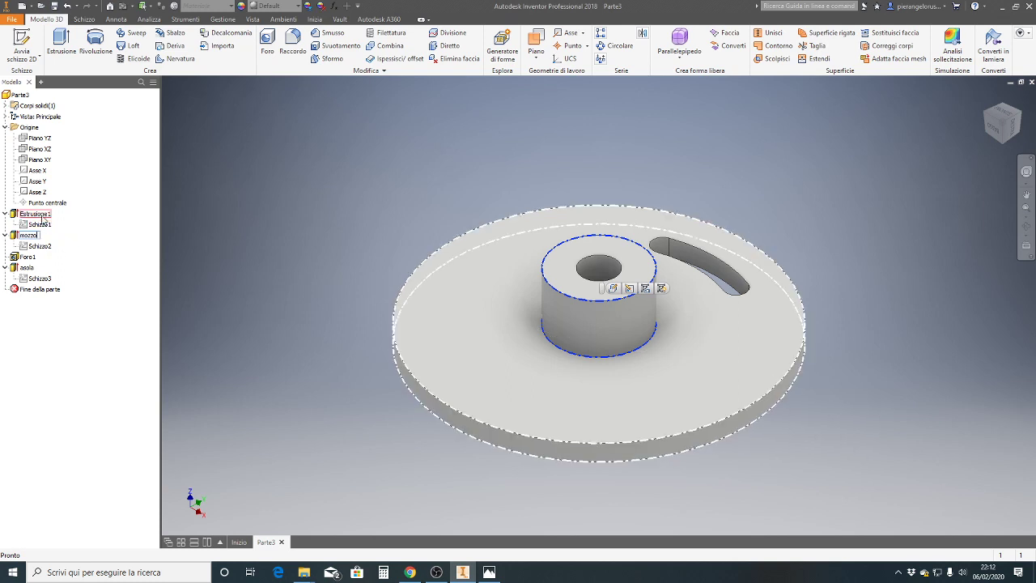
- Rename the base plate extrusion Estrusione1 to disco
click(37, 214)
click(43, 214)
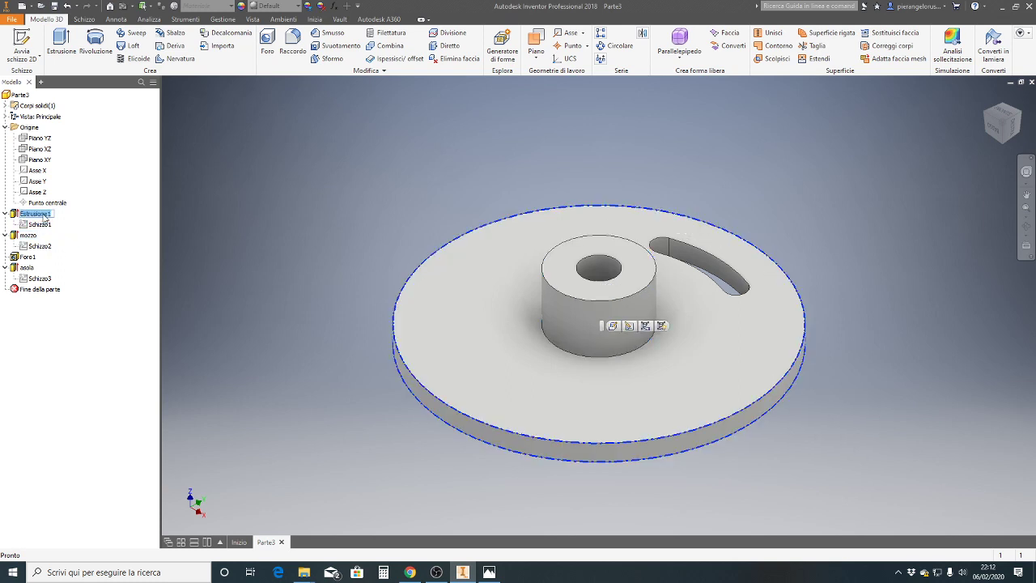
text(disco)
key(Escape)
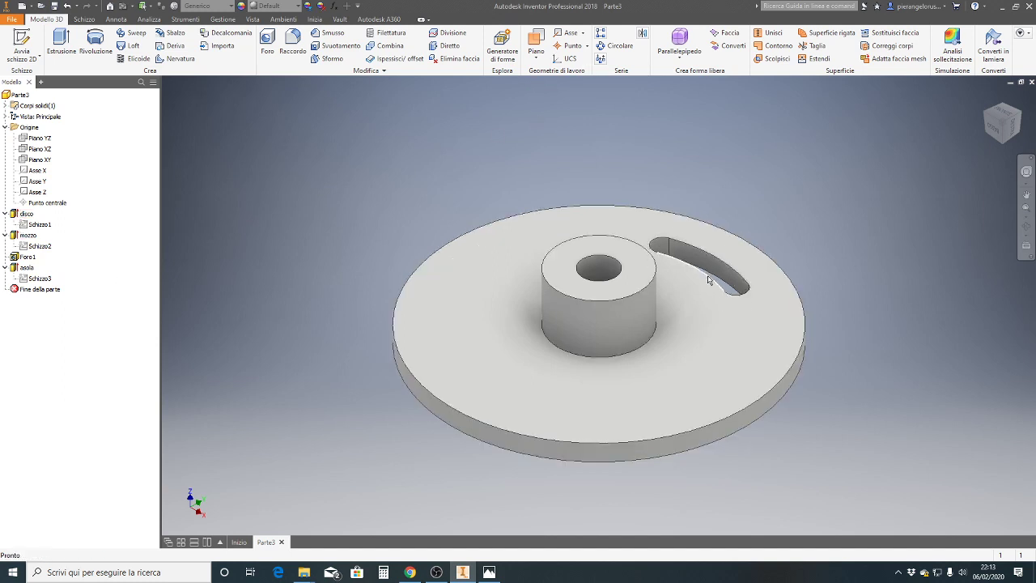
click(604, 49)
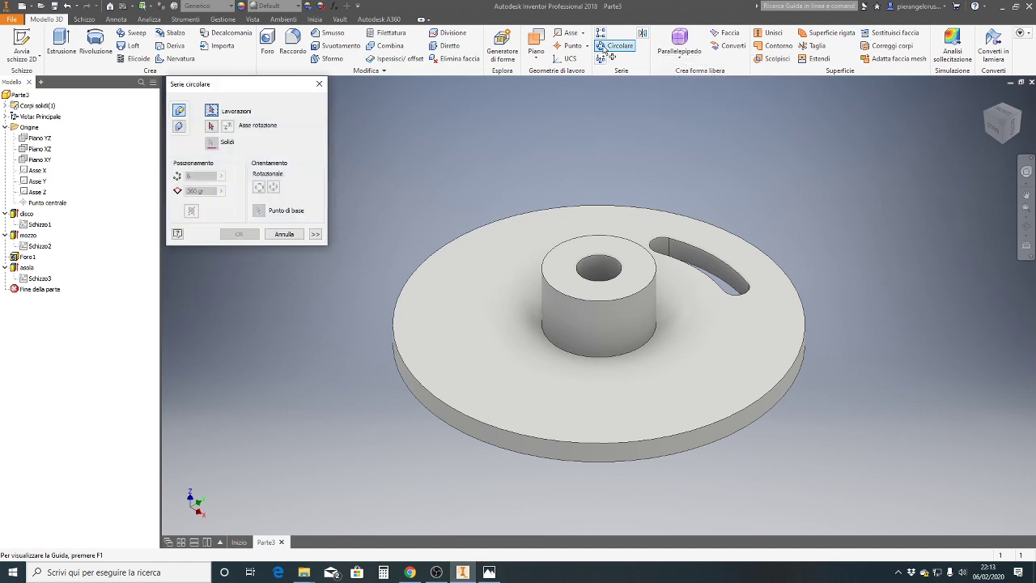
click(321, 85)
click(28, 276)
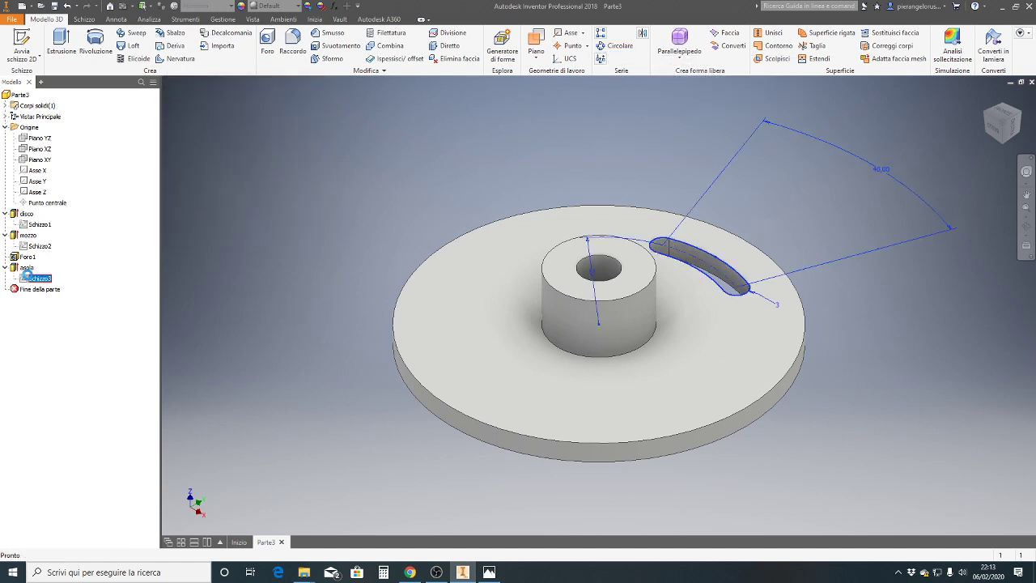
double_click(27, 276)
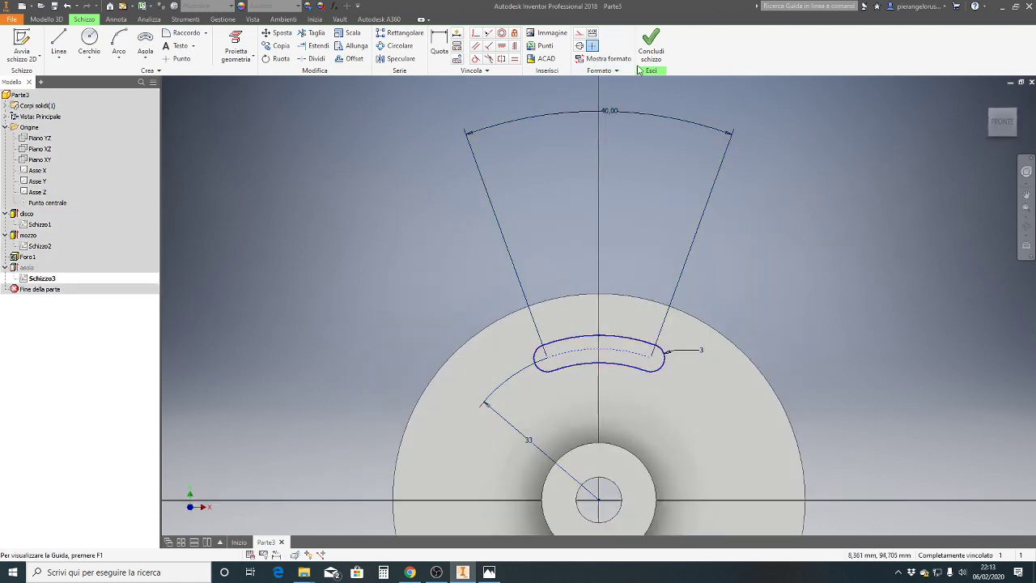
click(59, 20)
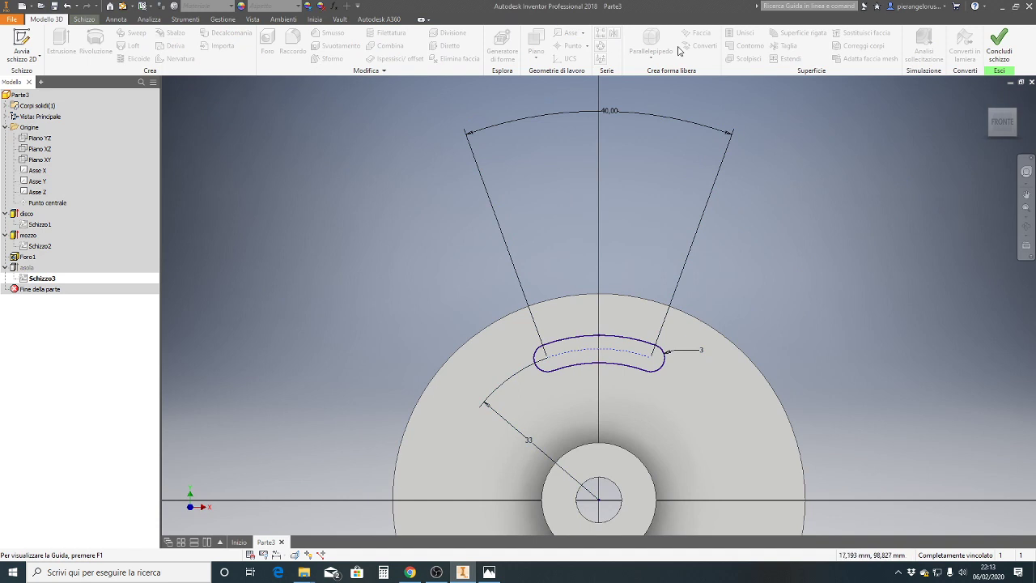
click(1006, 48)
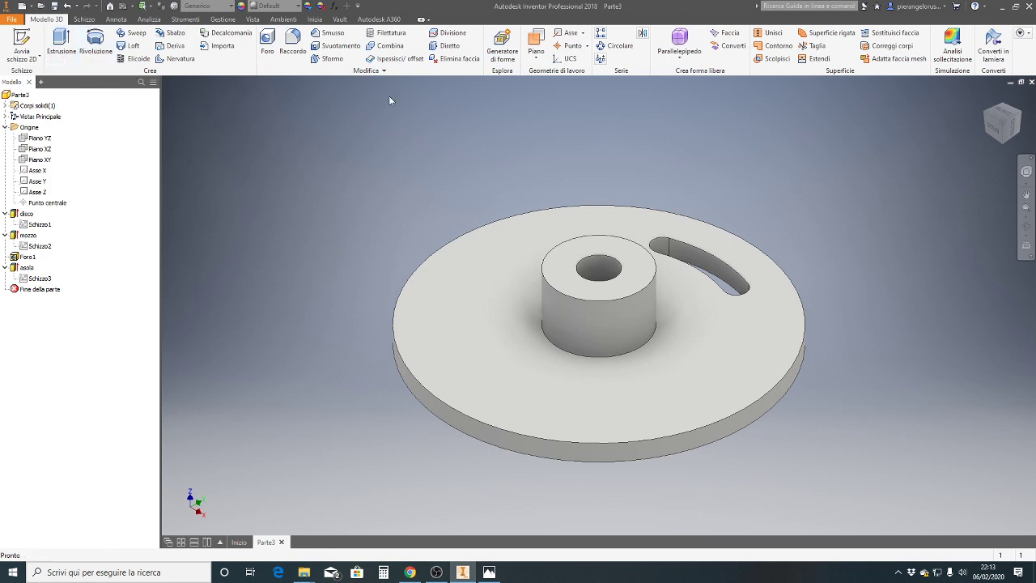
click(617, 46)
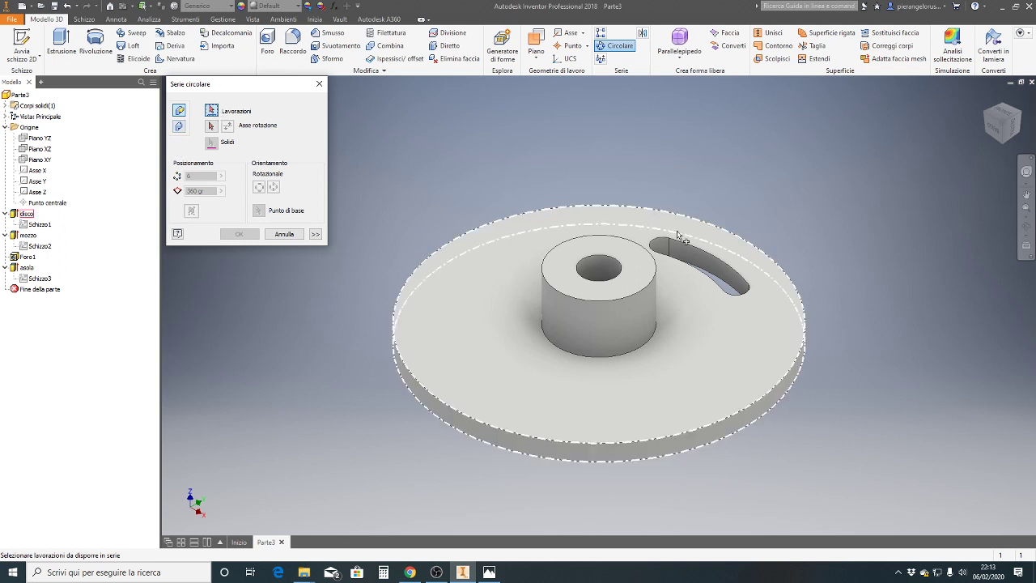
click(684, 255)
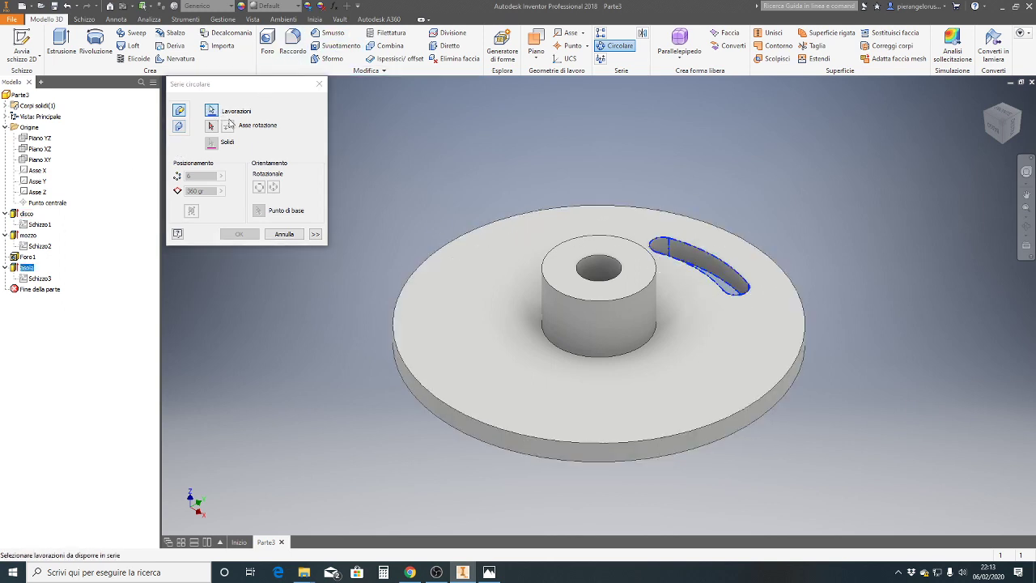
click(211, 126)
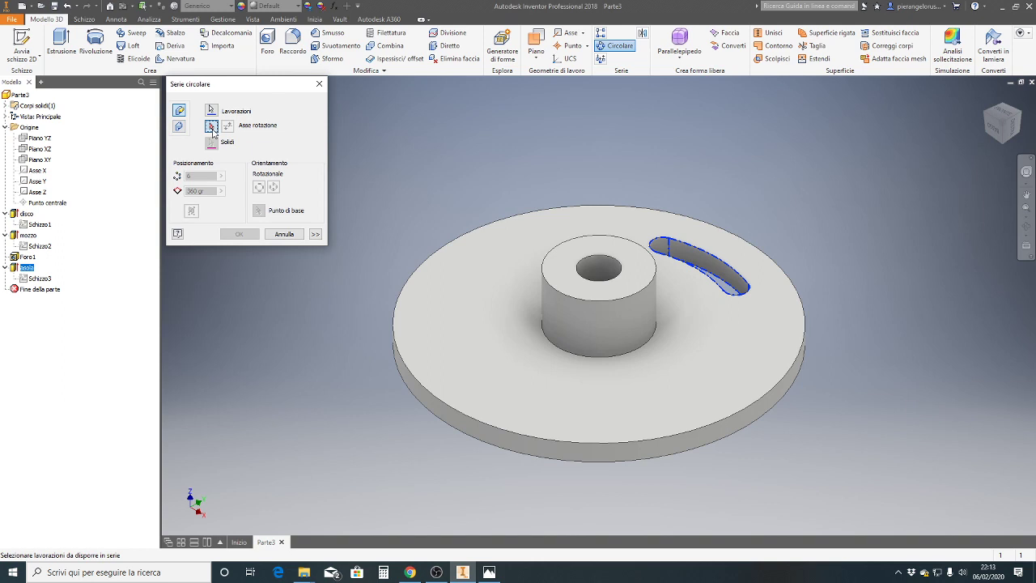
click(212, 128)
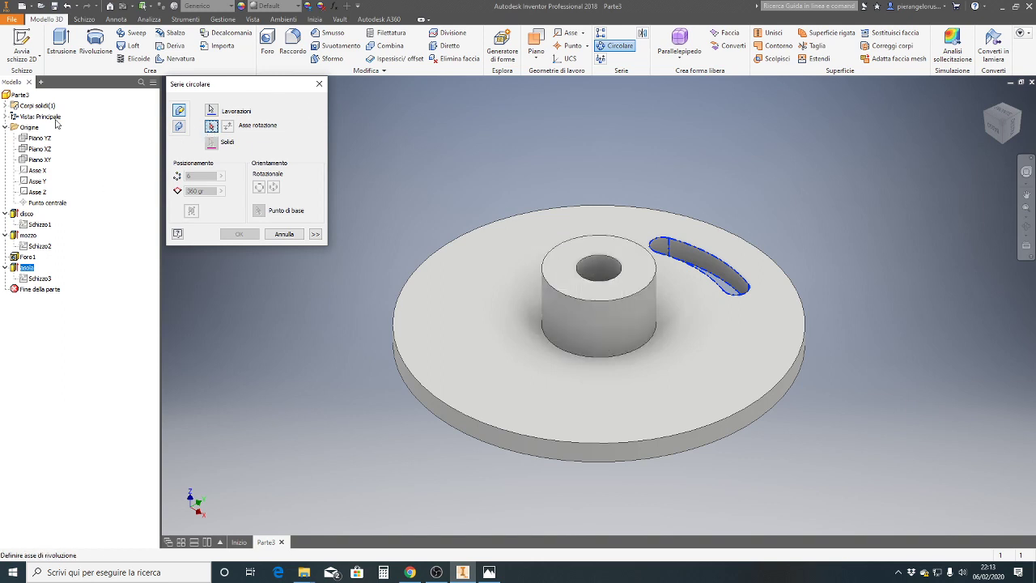
click(638, 333)
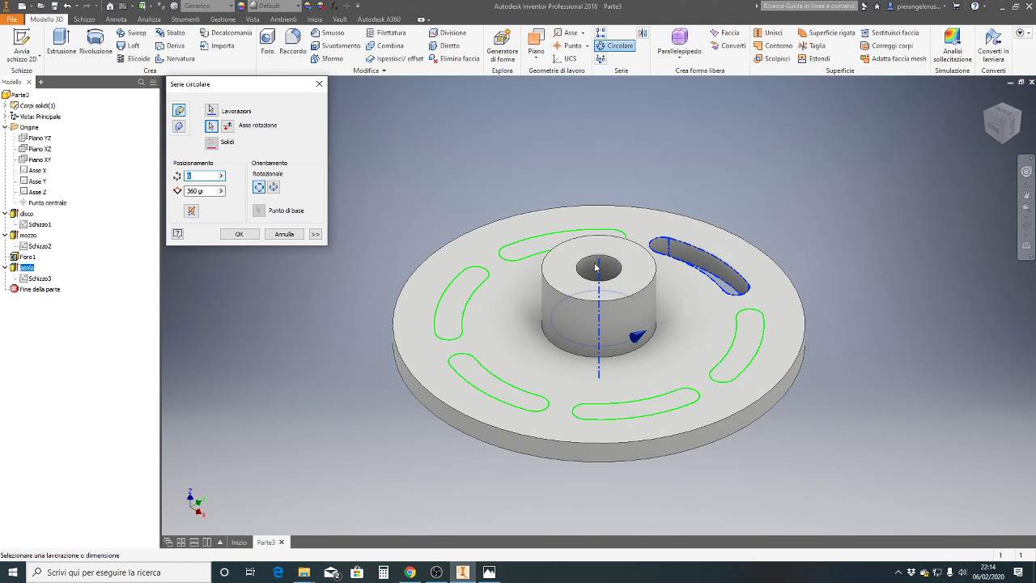
click(285, 236)
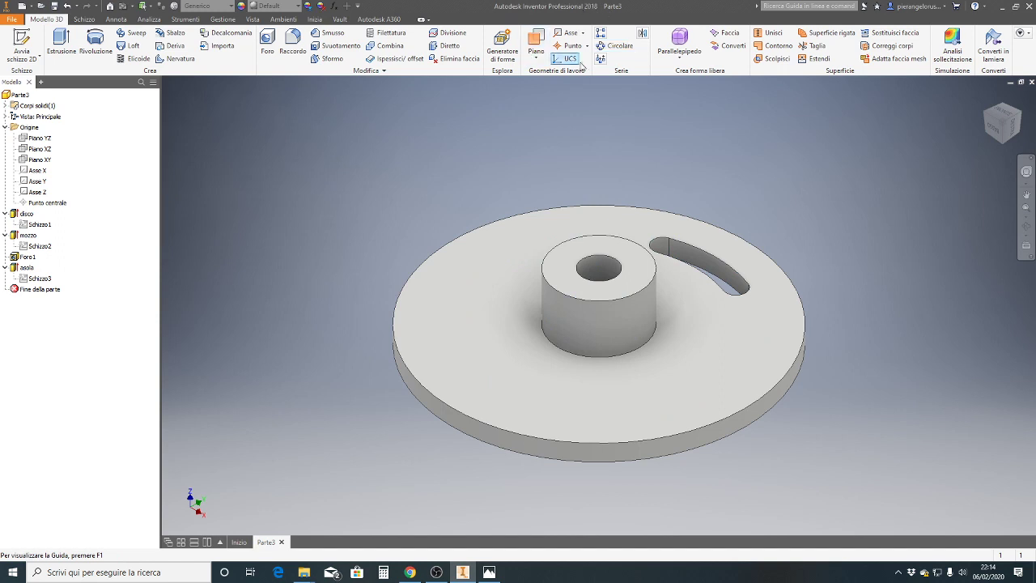
- Pattern the asola slot 3 times, rotational, around the vertical central axis over 360°
click(612, 50)
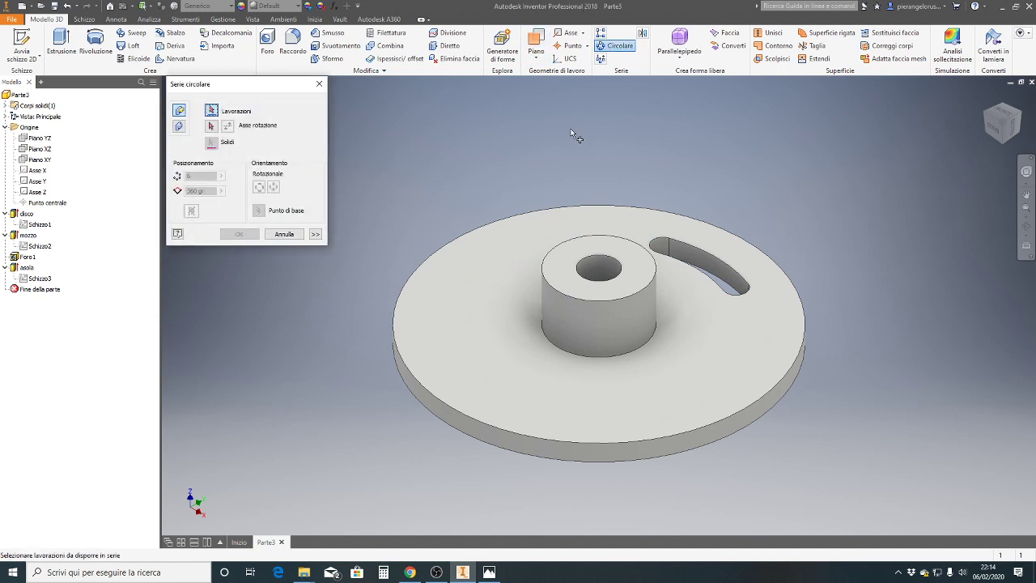
click(734, 285)
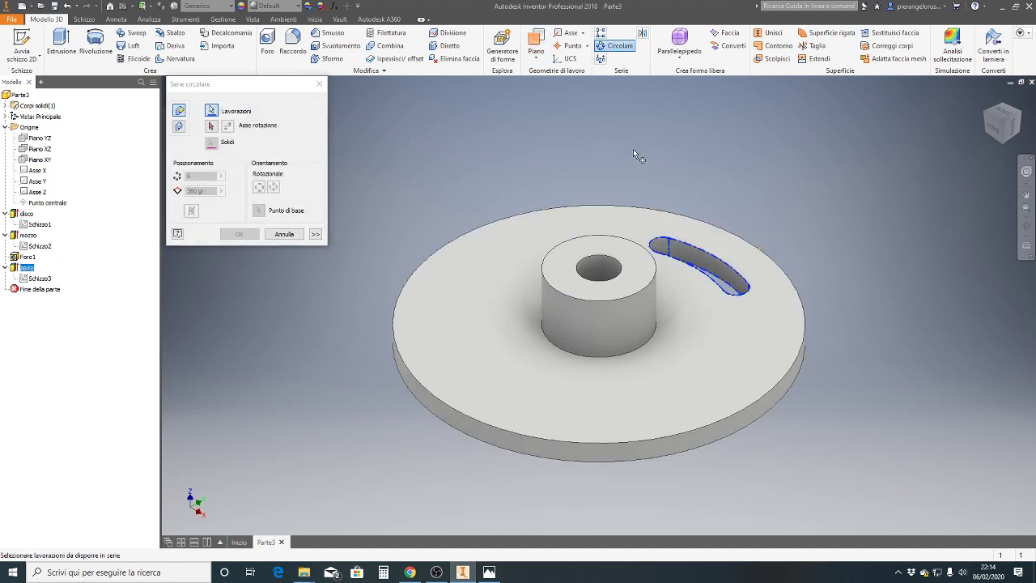
click(210, 127)
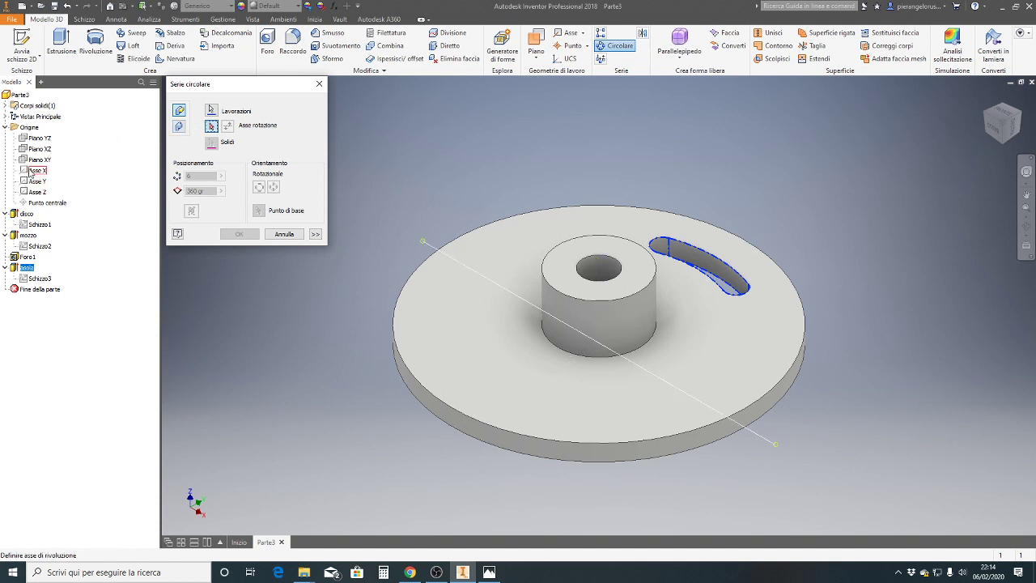
click(34, 192)
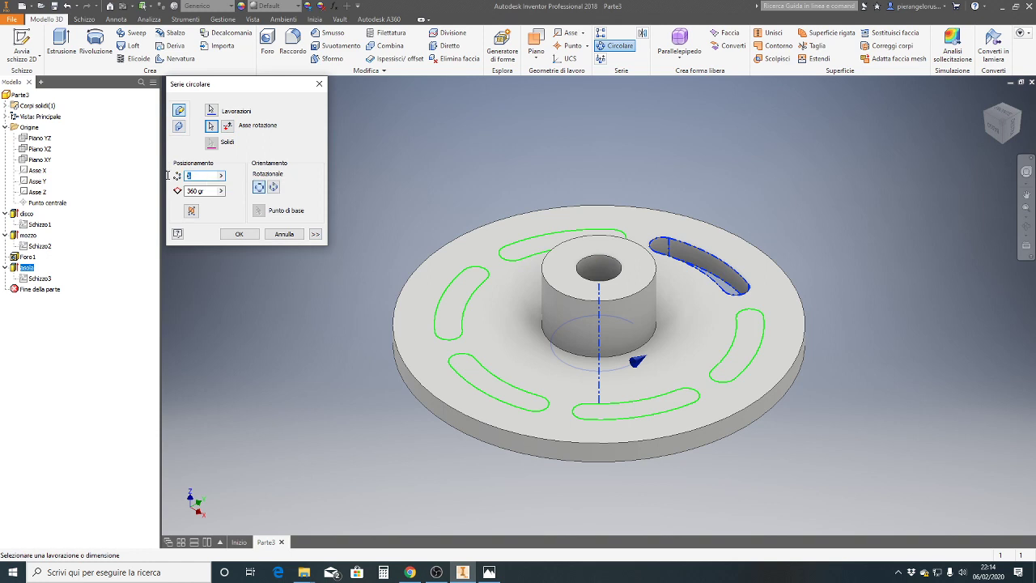
text(3)
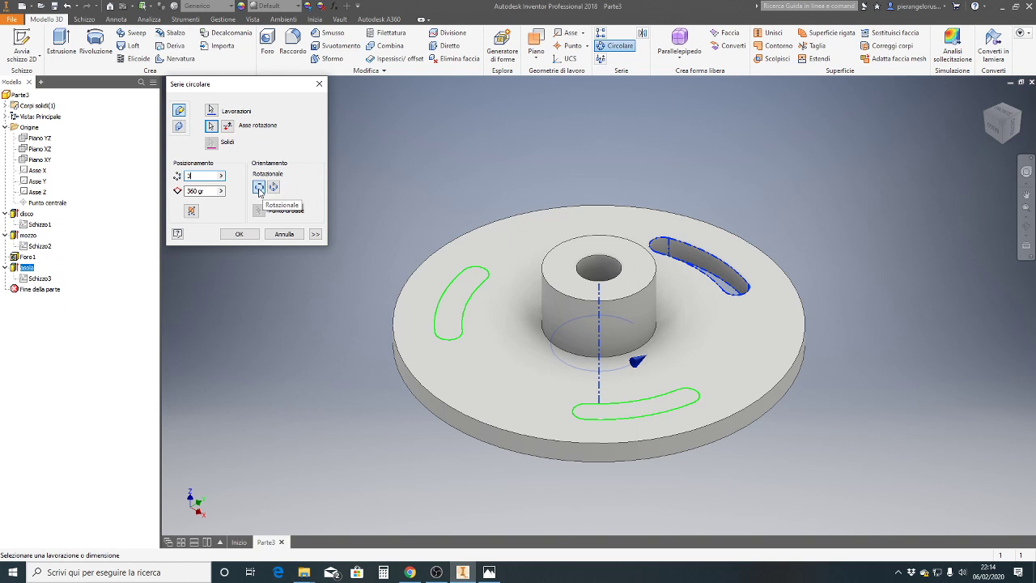
click(274, 187)
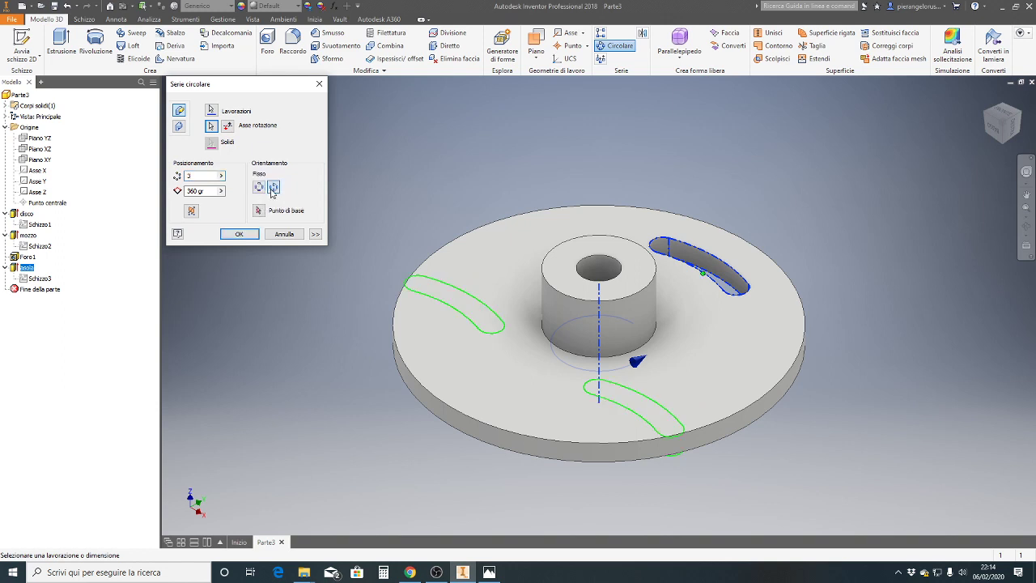
click(259, 188)
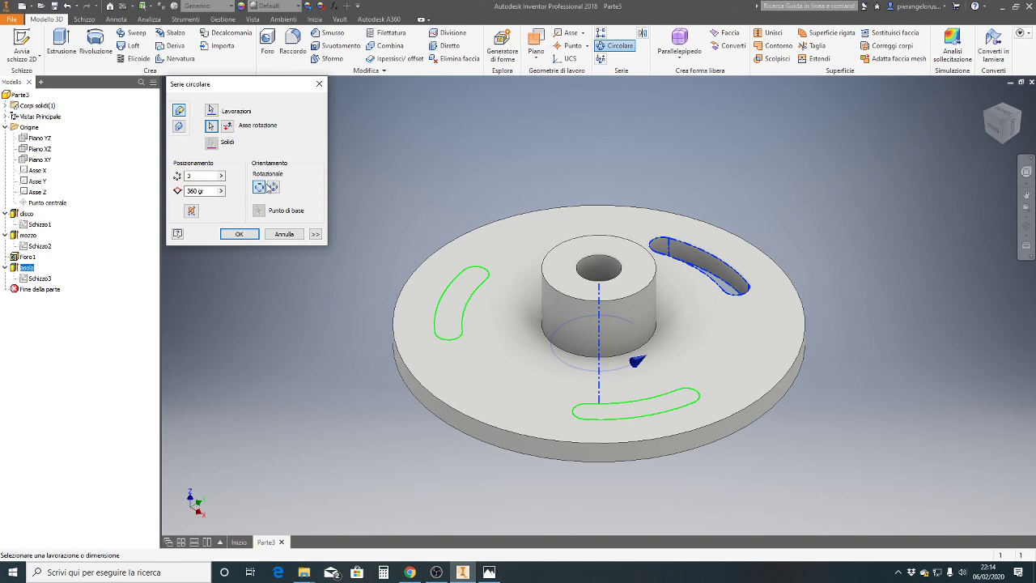
click(240, 233)
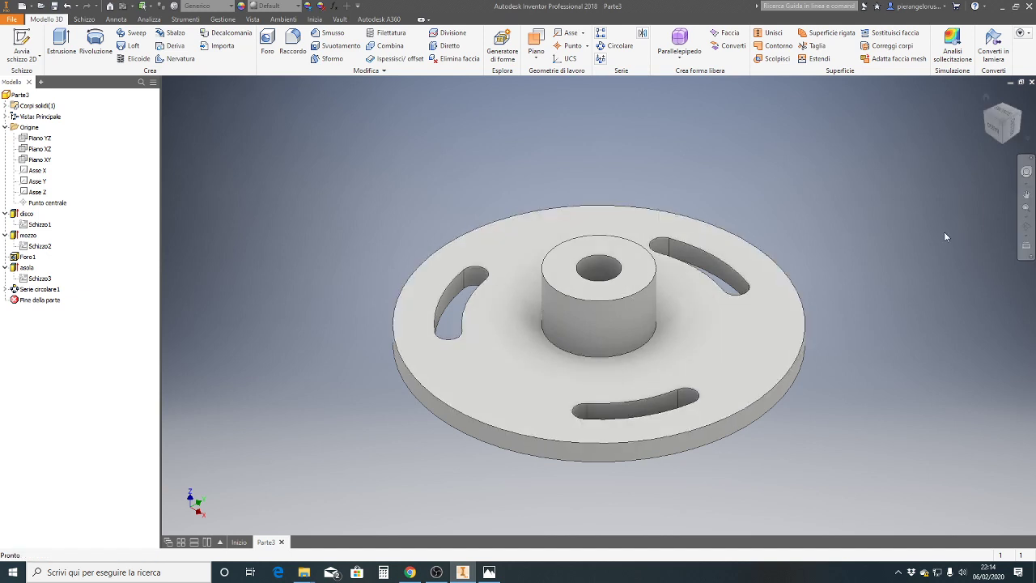
click(1026, 229)
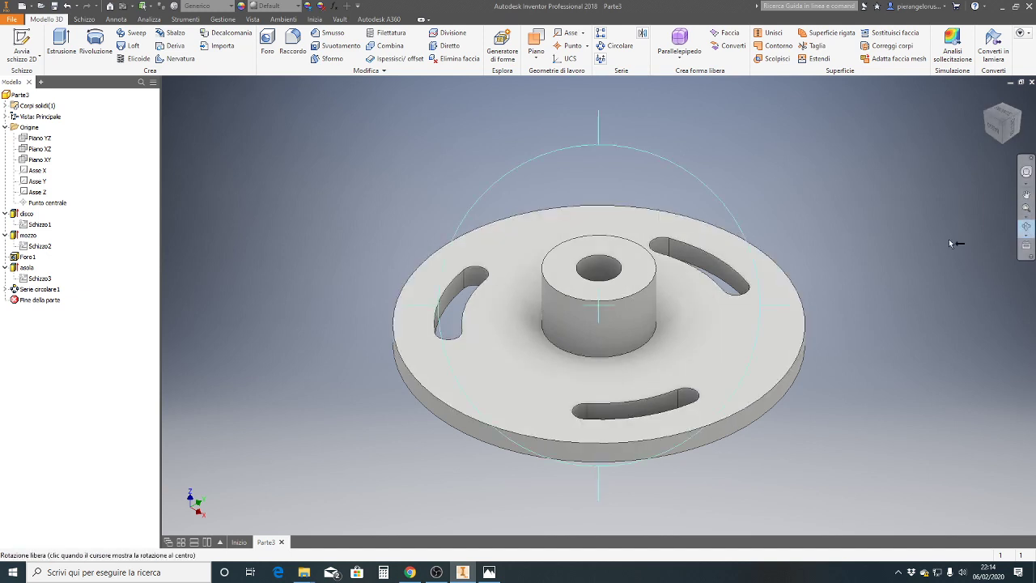
mouse_move(612, 296)
mouse_down()
mouse_move(618, 251)
mouse_move(647, 220)
mouse_move(721, 262)
mouse_move(731, 342)
mouse_move(608, 386)
mouse_move(571, 478)
mouse_move(641, 475)
mouse_move(655, 276)
mouse_move(712, 261)
mouse_move(733, 280)
mouse_up()
click(985, 95)
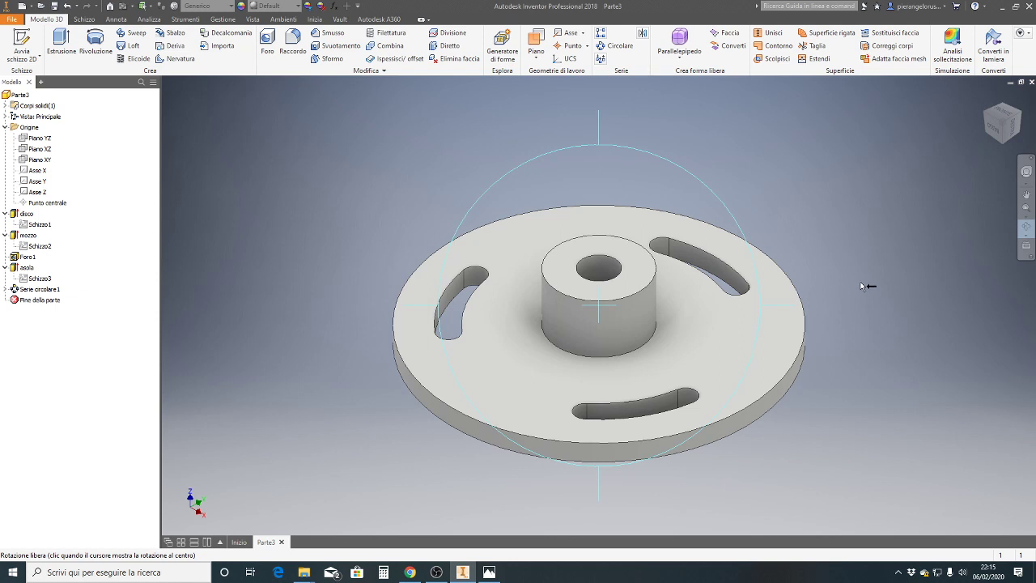
key(Escape)
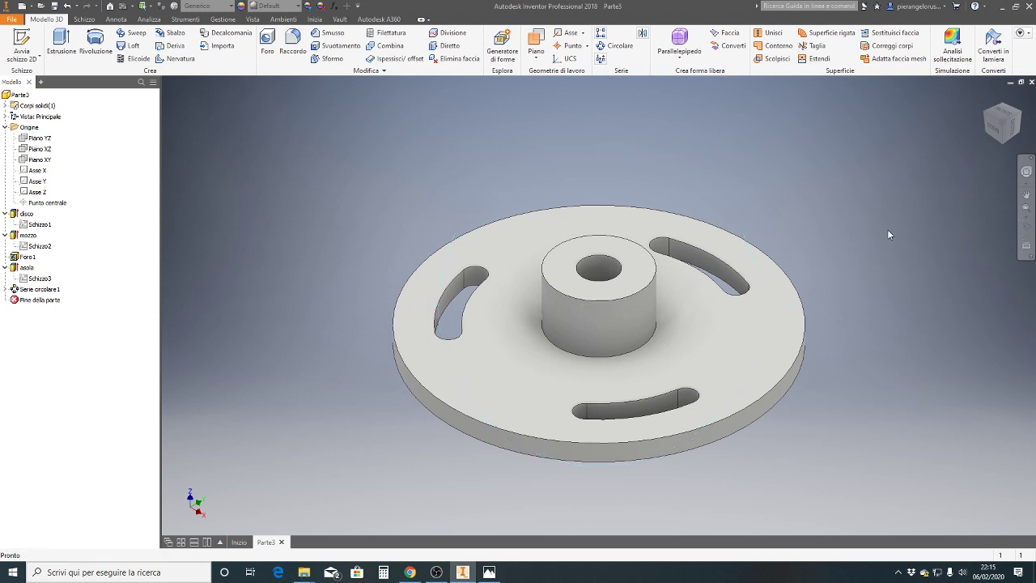